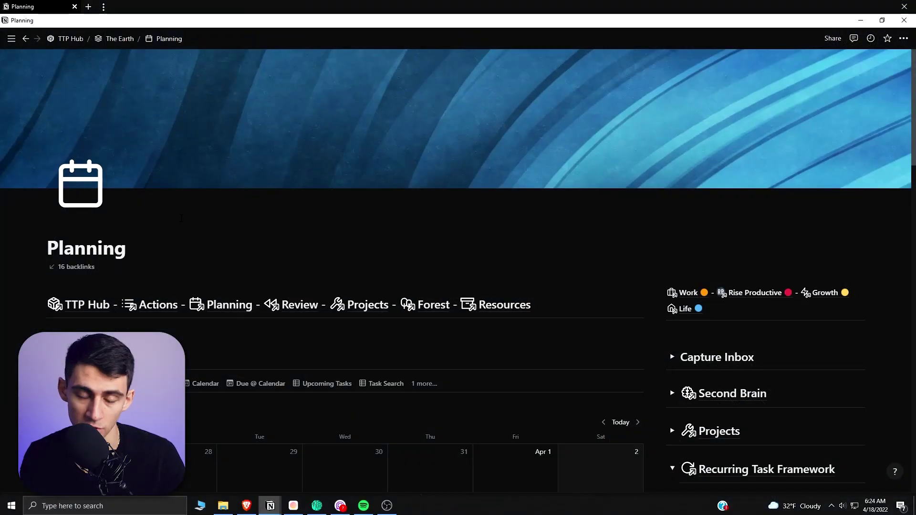
Rename the sidebar entry 'Personal Week' to 'Personal Weekly'
{"action": "scroll", "coordinate": [288, 287], "scroll_direction": "down", "scroll_amount": 7}
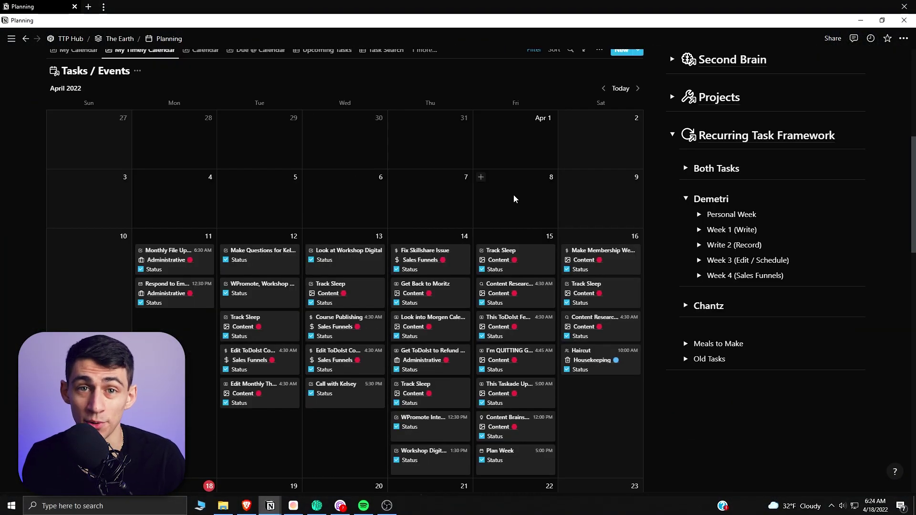
{"action": "scroll", "coordinate": [251, 203], "scroll_direction": "down", "scroll_amount": 7}
{"action": "scroll", "coordinate": [250, 203], "scroll_direction": "up", "scroll_amount": 5}
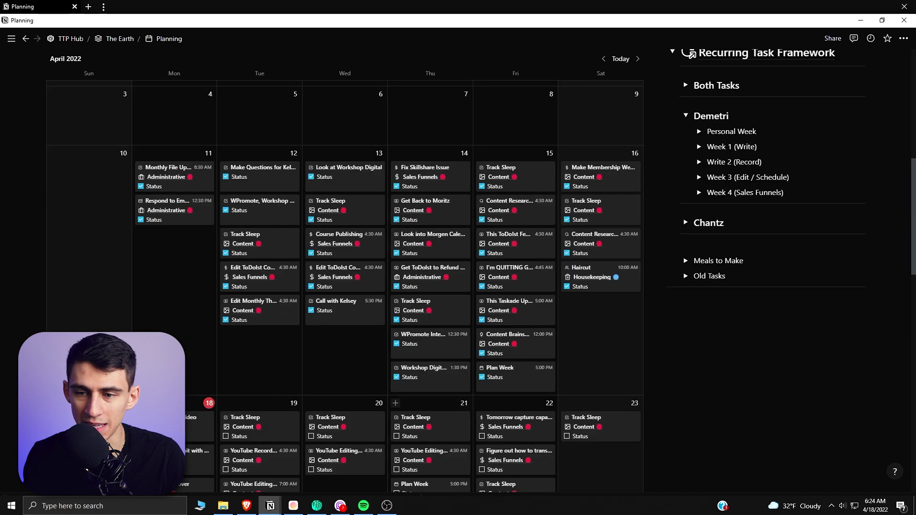
{"action": "scroll", "coordinate": [429, 420], "scroll_direction": "up", "scroll_amount": 4}
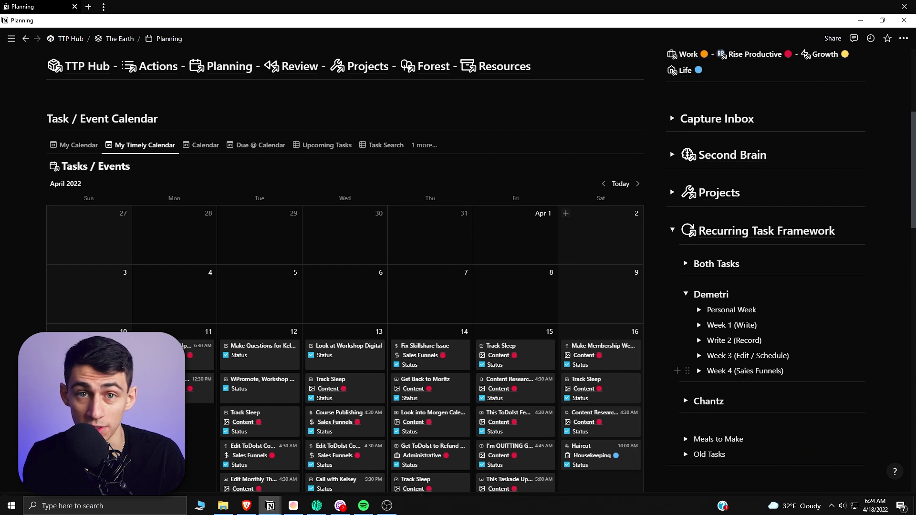
{"action": "left_click", "coordinate": [759, 310]}
{"action": "type", "text": "ly Highlights"}
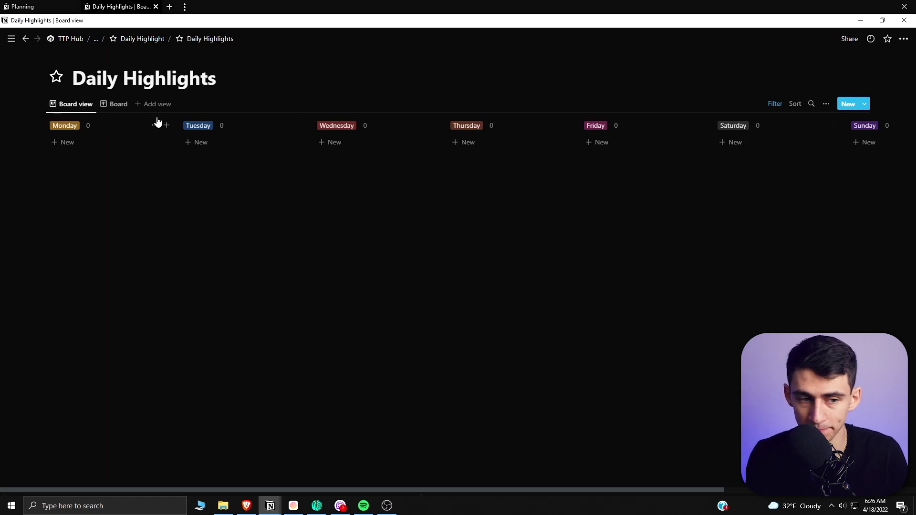
Add the early-week highlights Recording Videos, Recording Videos Again and Editing Videos
{"action": "left_click", "coordinate": [166, 125]}
{"action": "type", "text": "Recor"}
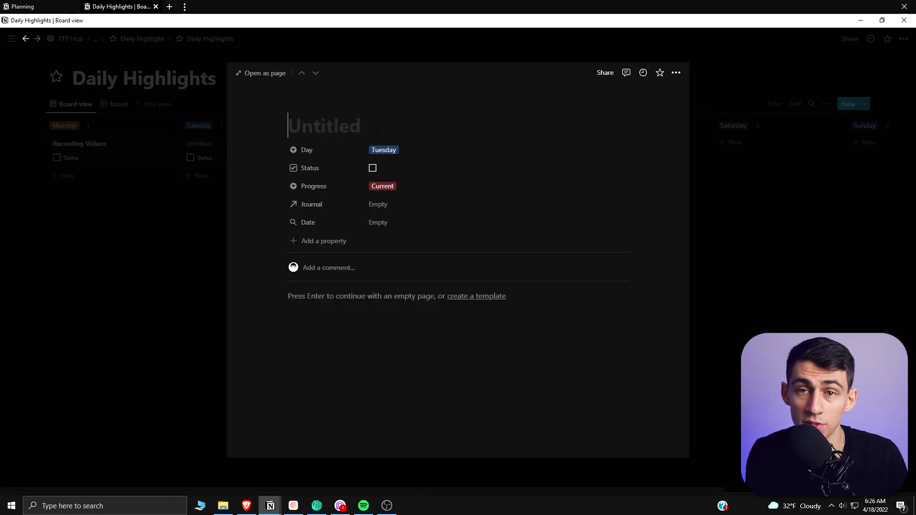
{"action": "type", "text": "Recording Vid"}
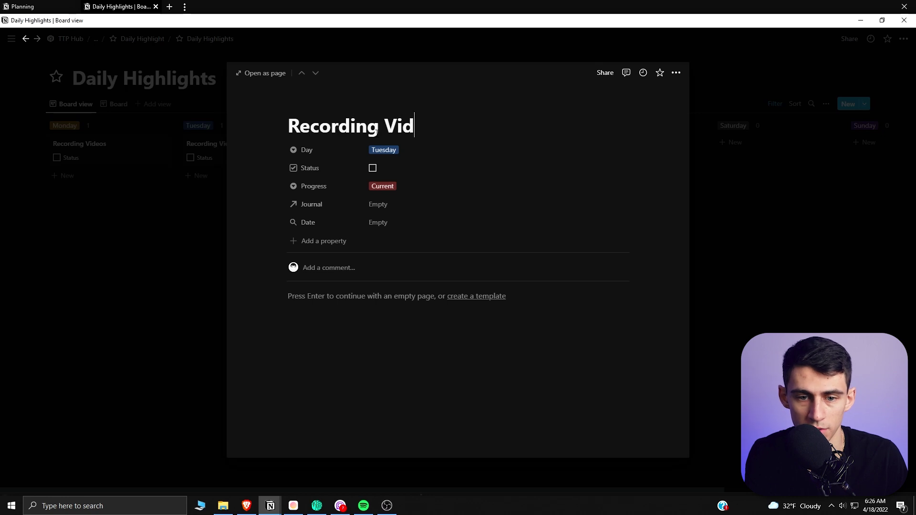
{"action": "type", "text": "eos Agai"}
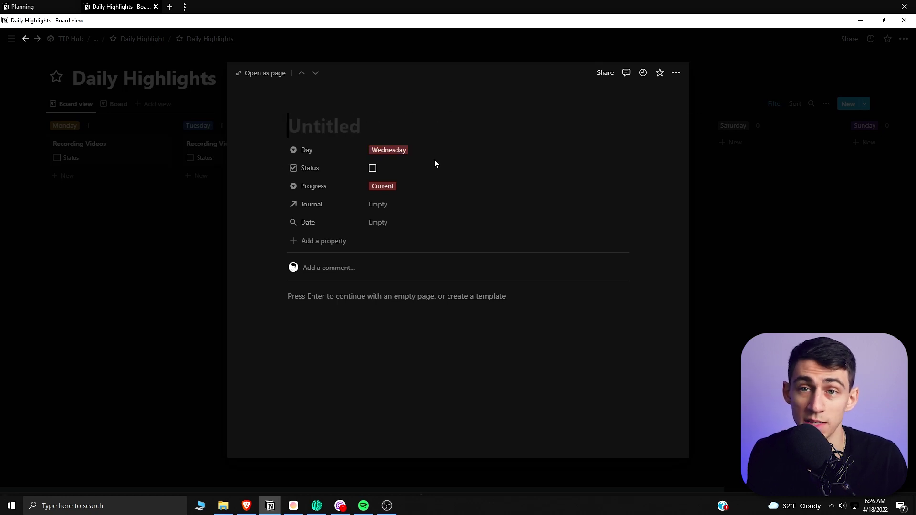
{"action": "type", "text": "Editing Videos"}
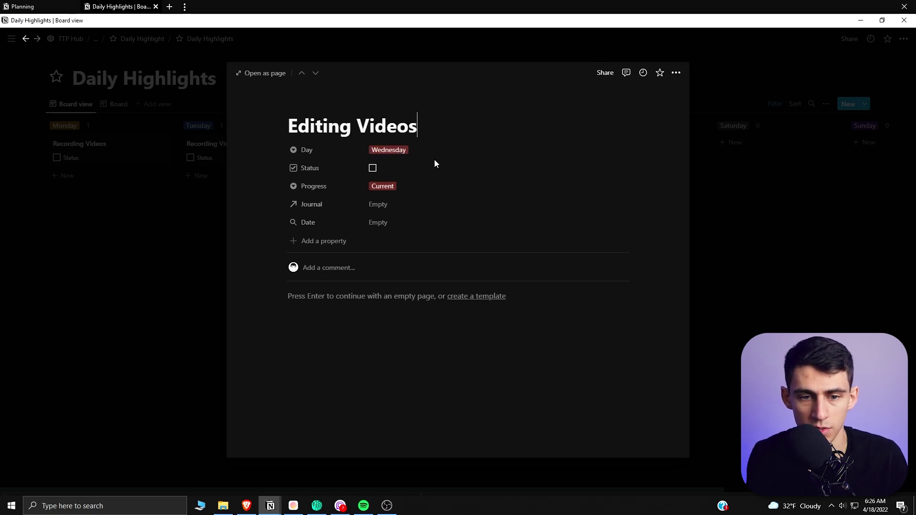
{"action": "key", "text": "Escape"}
Add Thursday and Friday 'Editing More Videos' cards and a Sunday 'Finishing Touches Done' card
{"action": "left_click", "coordinate": [511, 142]}
{"action": "type", "text": "Editing More Videos"}
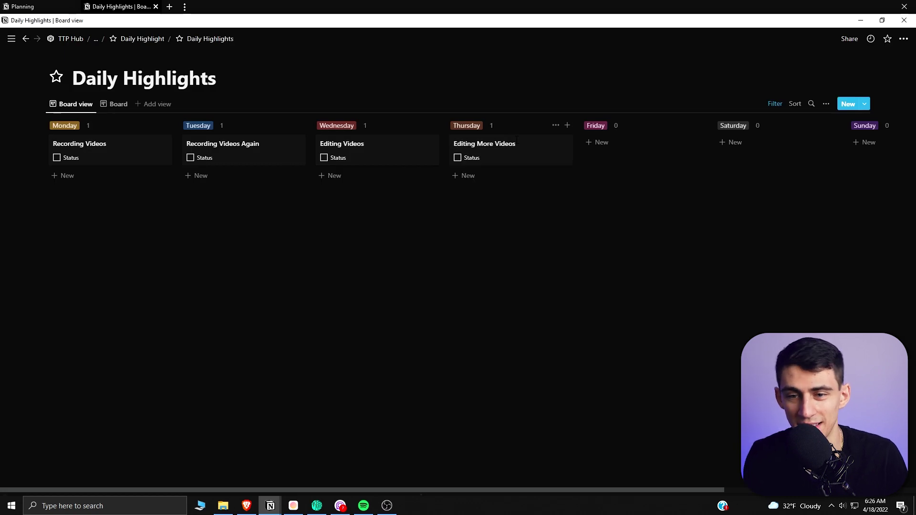
{"action": "left_click", "coordinate": [620, 142]}
{"action": "type", "text": "E"}
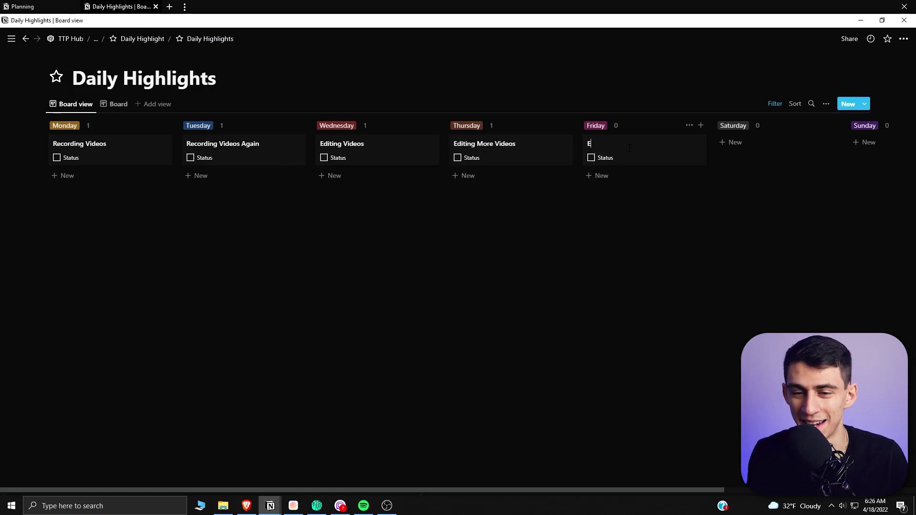
{"action": "type", "text": "diting More Videos"}
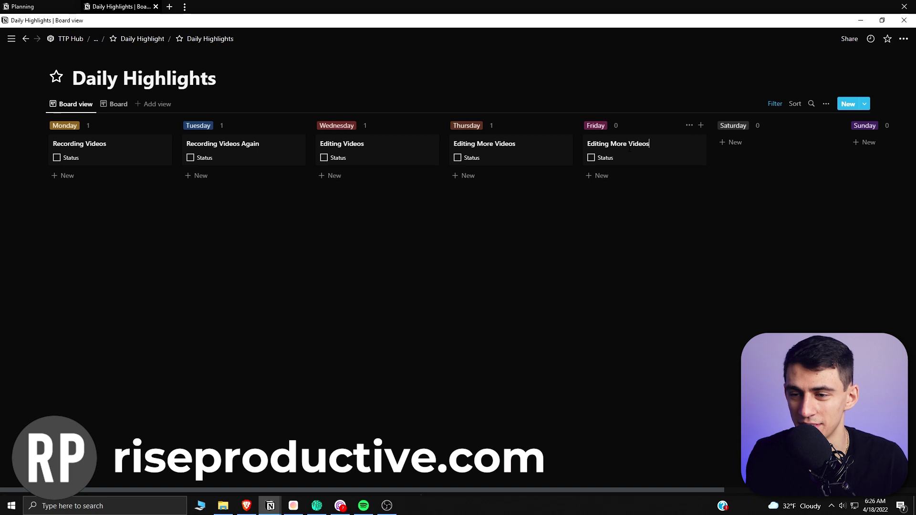
{"action": "left_click", "coordinate": [864, 142]}
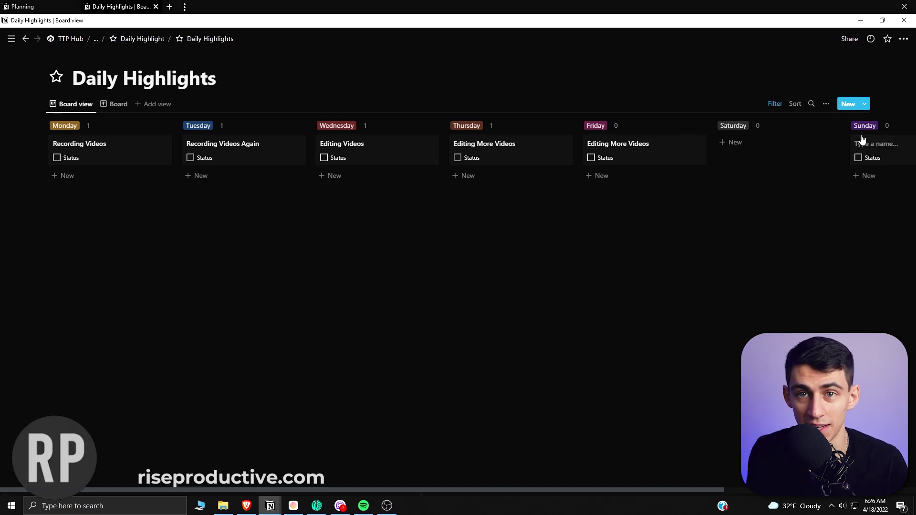
{"action": "type", "text": "Finish"}
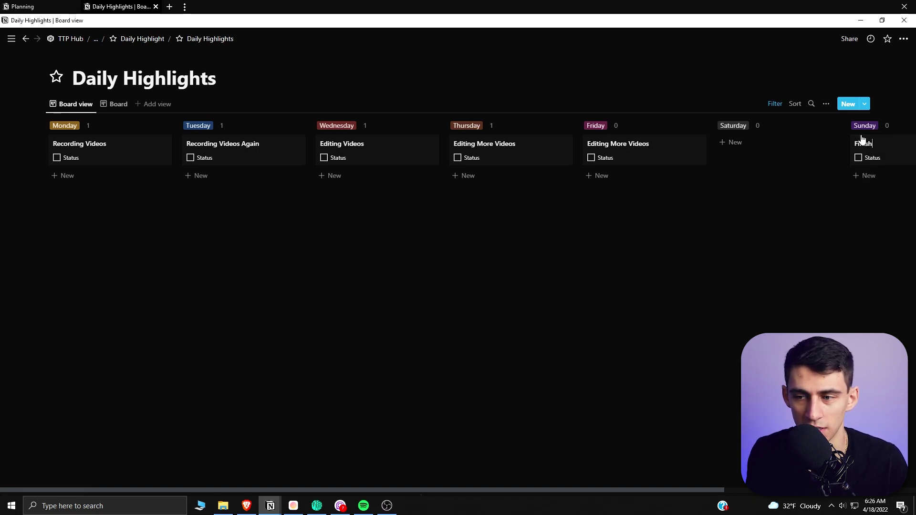
{"action": "type", "text": "ing Touches Done"}
{"action": "key", "text": "Return"}
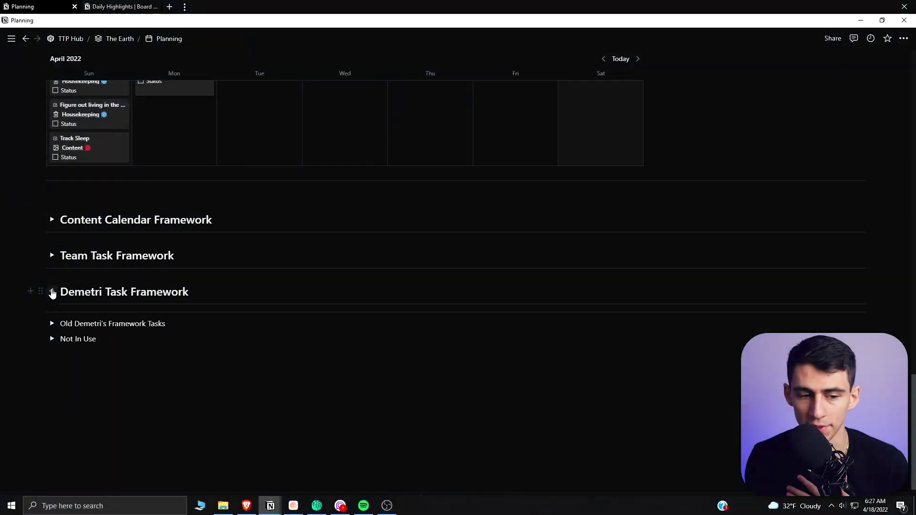
{"action": "left_click", "coordinate": [52, 292]}
{"action": "scroll", "coordinate": [309, 167], "scroll_direction": "down", "scroll_amount": 3}
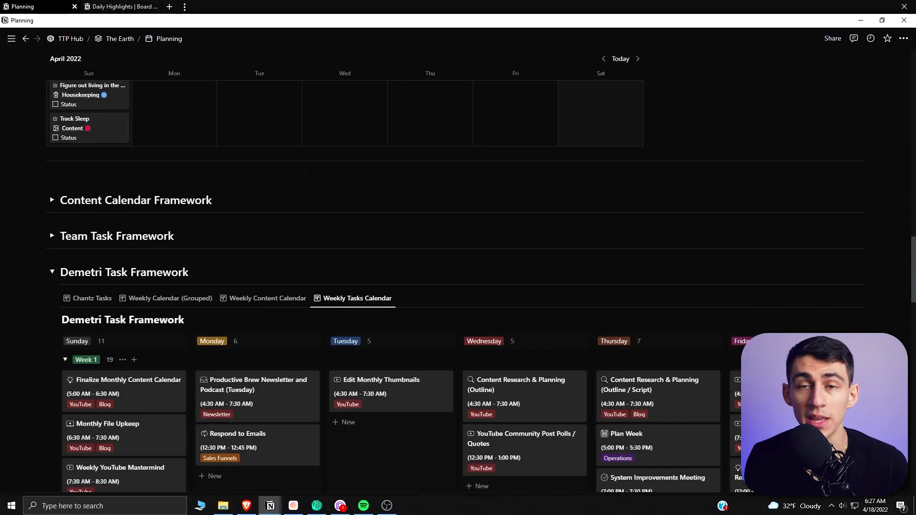
{"action": "scroll", "coordinate": [309, 179], "scroll_direction": "down", "scroll_amount": 1}
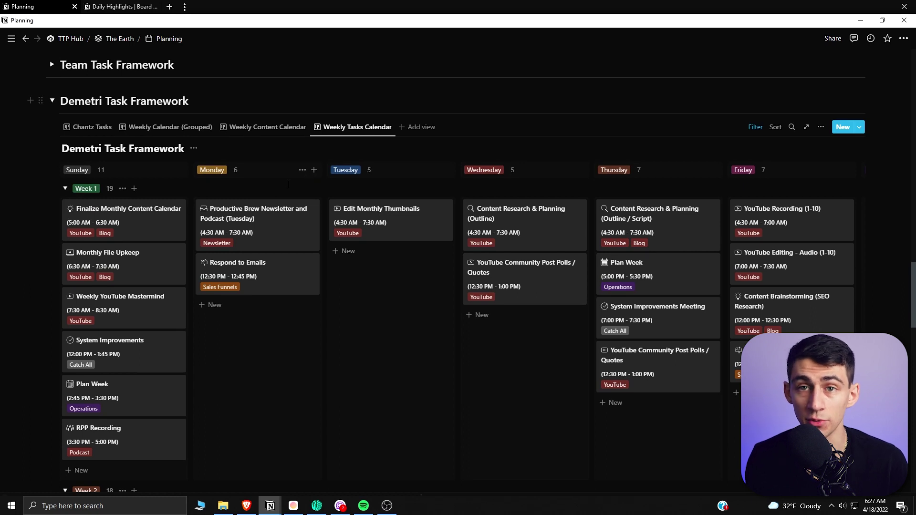
{"action": "left_click", "coordinate": [109, 212]}
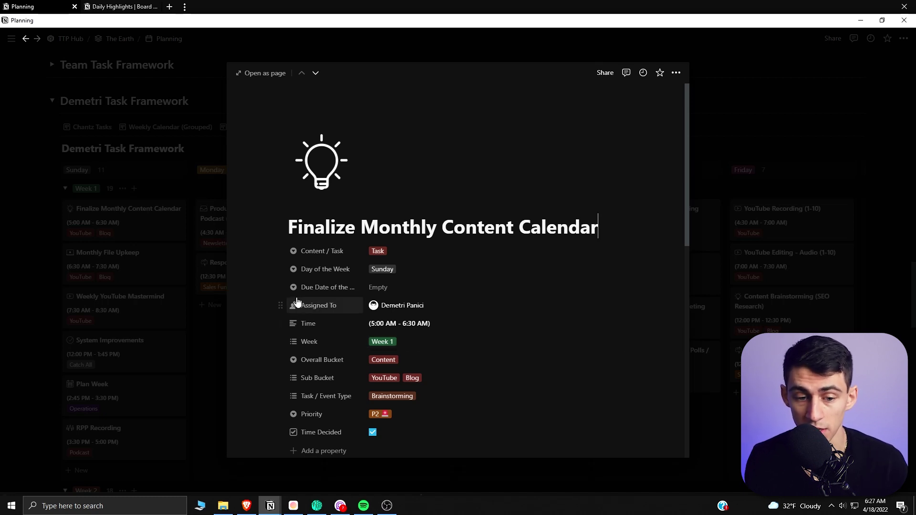
{"action": "left_click", "coordinate": [79, 277]}
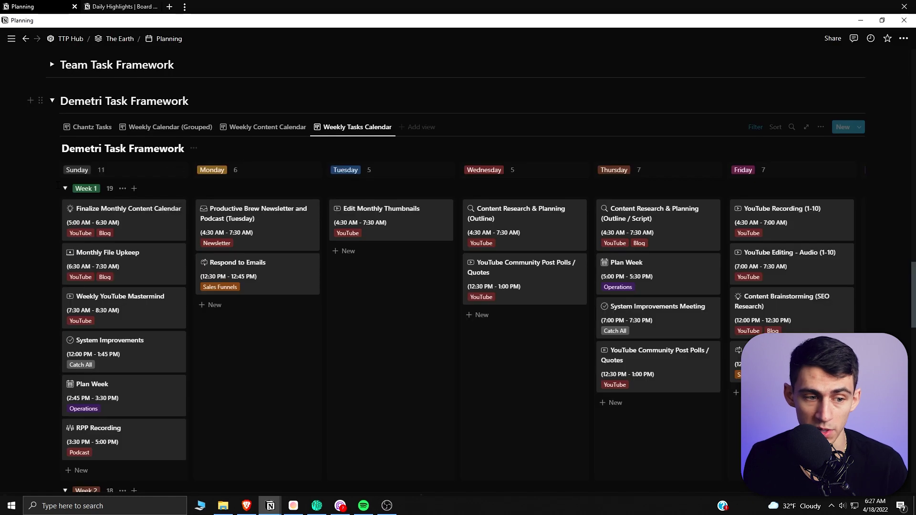
{"action": "left_click", "coordinate": [65, 189]}
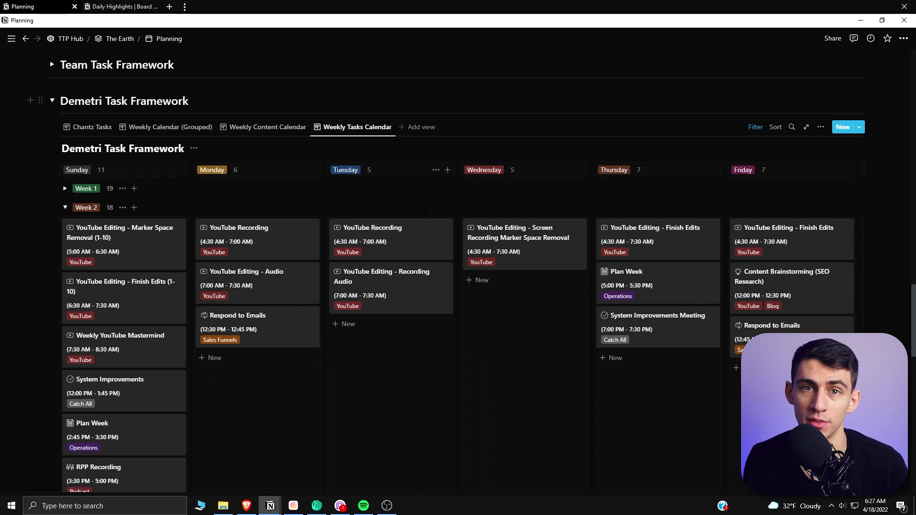
{"action": "scroll", "coordinate": [452, 152], "scroll_direction": "down", "scroll_amount": 1}
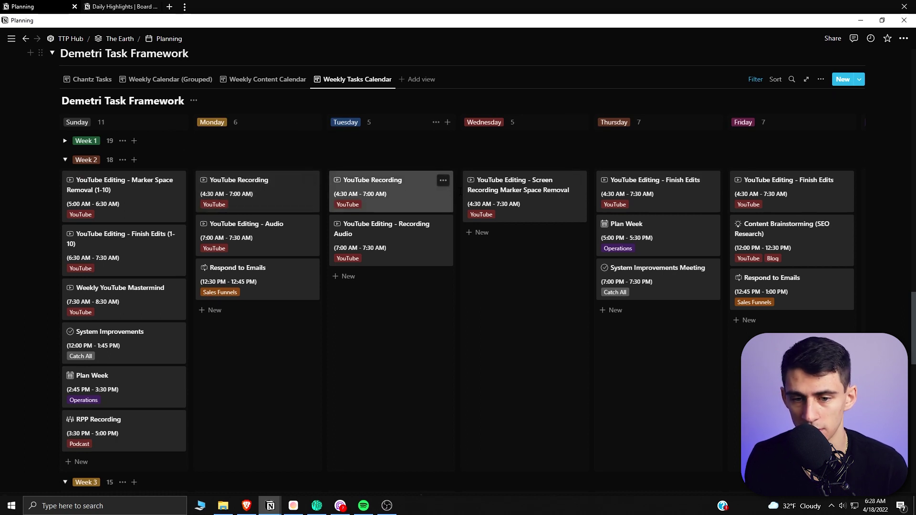
{"action": "scroll", "coordinate": [643, 293], "scroll_direction": "down", "scroll_amount": 4}
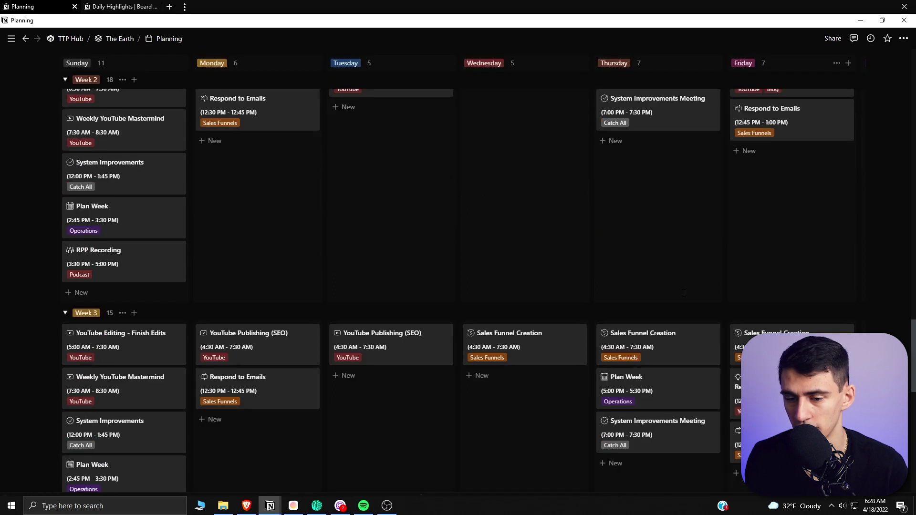
{"action": "scroll", "coordinate": [635, 310], "scroll_direction": "down", "scroll_amount": 3}
{"action": "scroll", "coordinate": [382, 339], "scroll_direction": "up", "scroll_amount": 5}
{"action": "scroll", "coordinate": [147, 359], "scroll_direction": "down", "scroll_amount": 1}
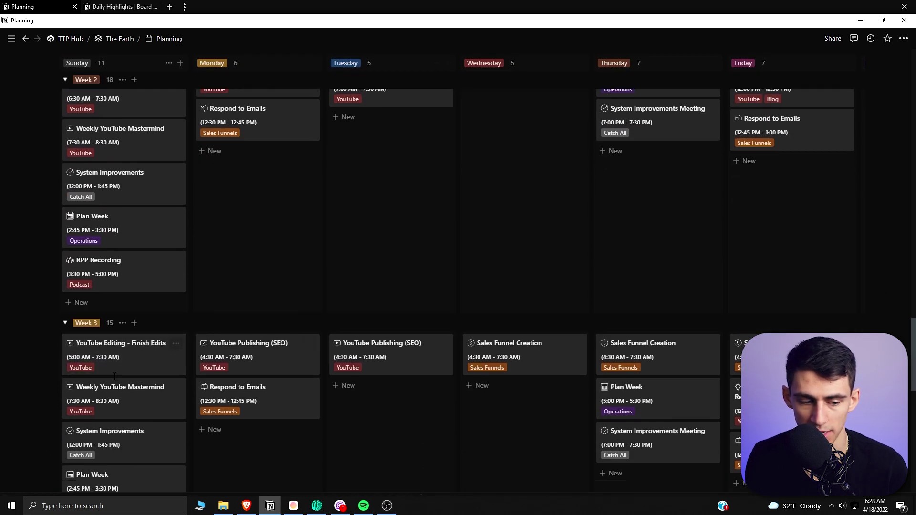
{"action": "scroll", "coordinate": [440, 307], "scroll_direction": "up", "scroll_amount": 5}
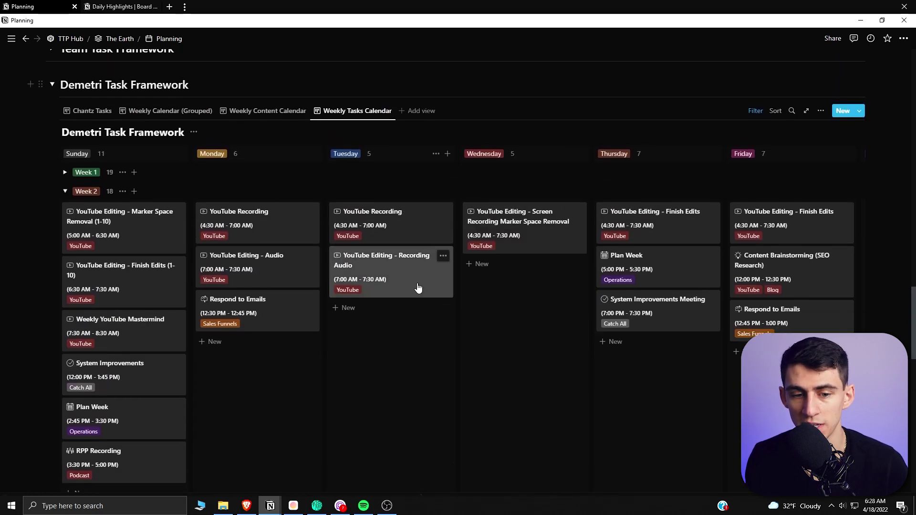
Expand the Write 2 (Record) week and review the Monday task template settings
{"action": "scroll", "coordinate": [654, 264], "scroll_direction": "up", "scroll_amount": 20}
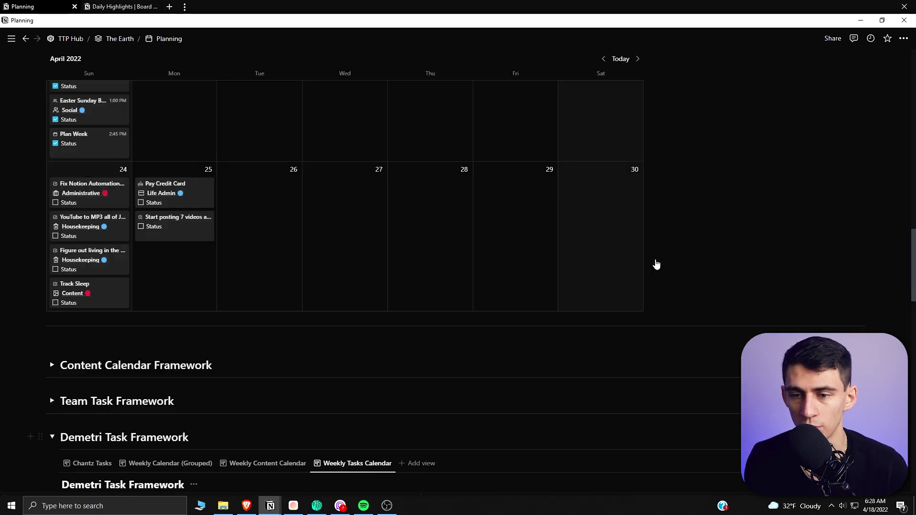
{"action": "scroll", "coordinate": [747, 281], "scroll_direction": "down", "scroll_amount": 7}
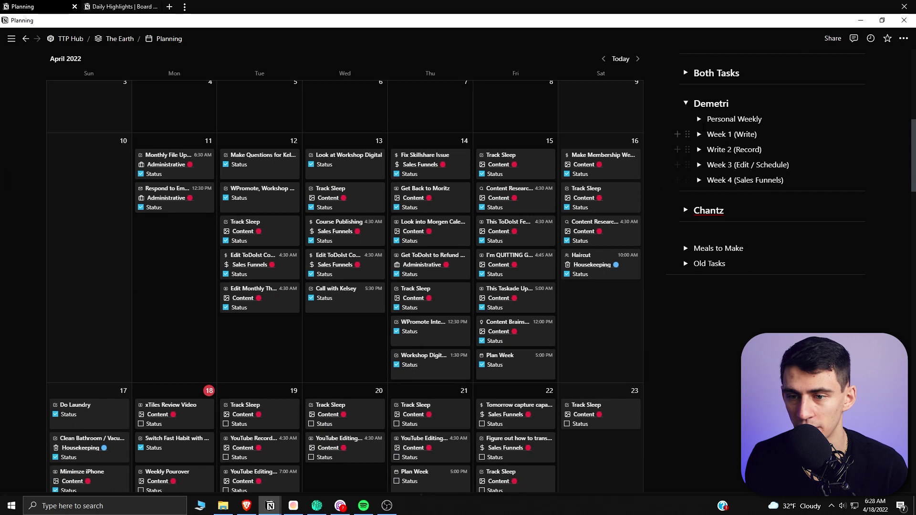
{"action": "left_click", "coordinate": [699, 150]}
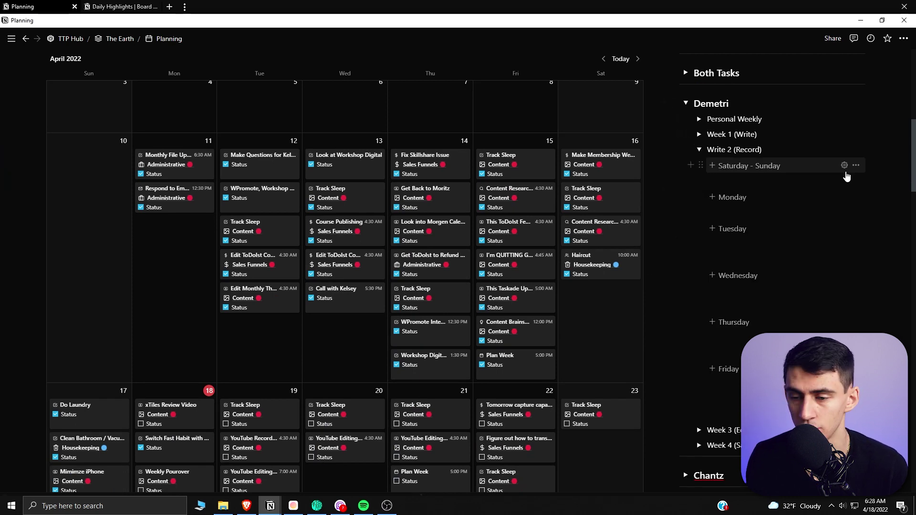
{"action": "left_click", "coordinate": [845, 197]}
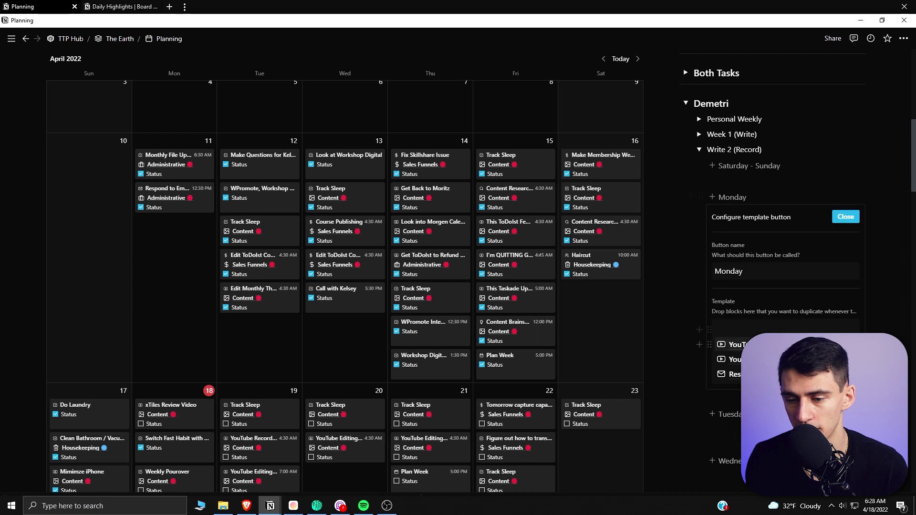
{"action": "left_click", "coordinate": [844, 218]}
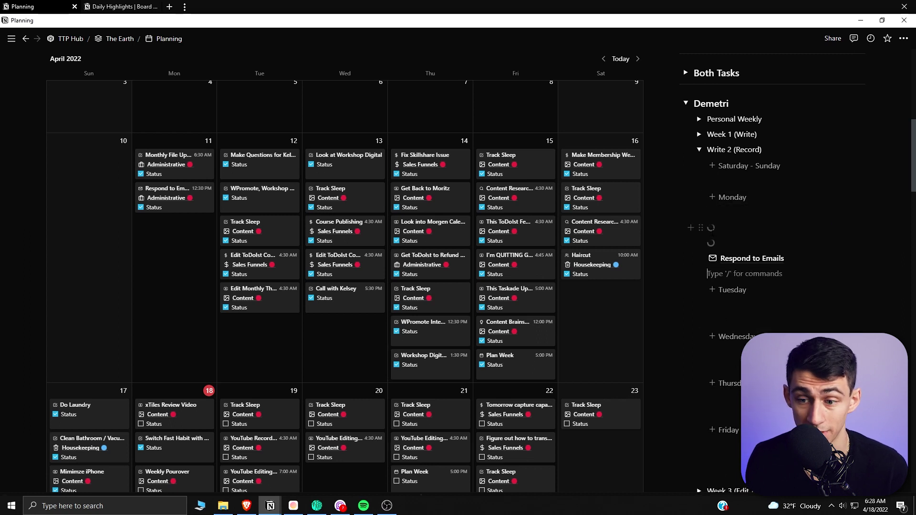
Expand and collapse the Week 3 (Edit / Schedule) day list
{"action": "scroll", "coordinate": [697, 227], "scroll_direction": "down", "scroll_amount": 1}
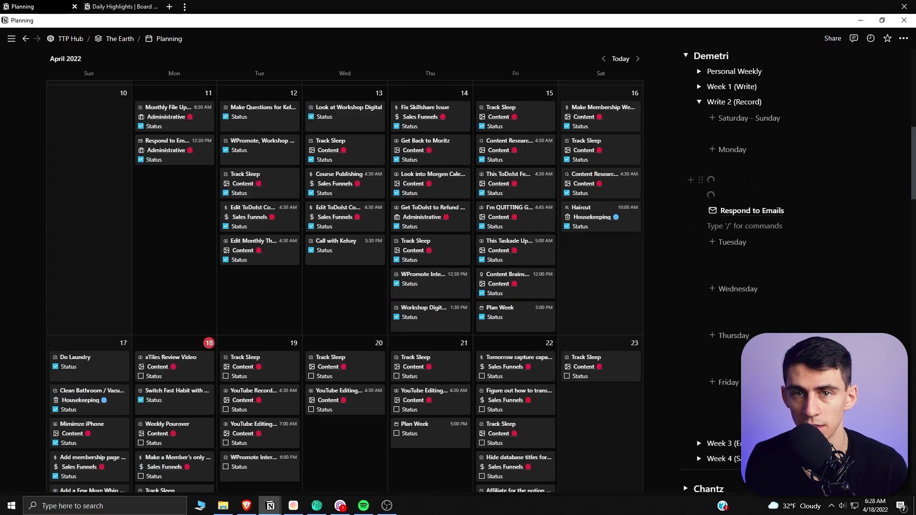
{"action": "scroll", "coordinate": [304, 237], "scroll_direction": "down", "scroll_amount": 5}
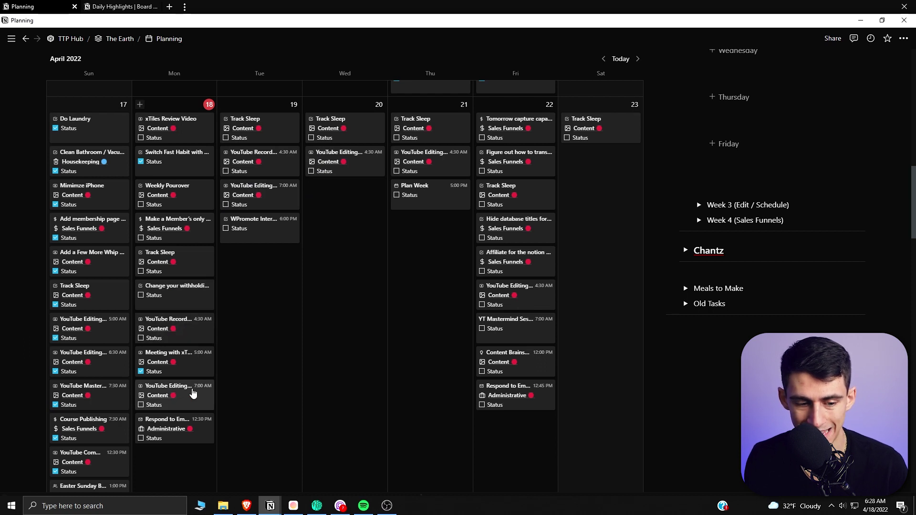
{"action": "scroll", "coordinate": [262, 345], "scroll_direction": "up", "scroll_amount": 1}
{"action": "scroll", "coordinate": [262, 346], "scroll_direction": "up", "scroll_amount": 2}
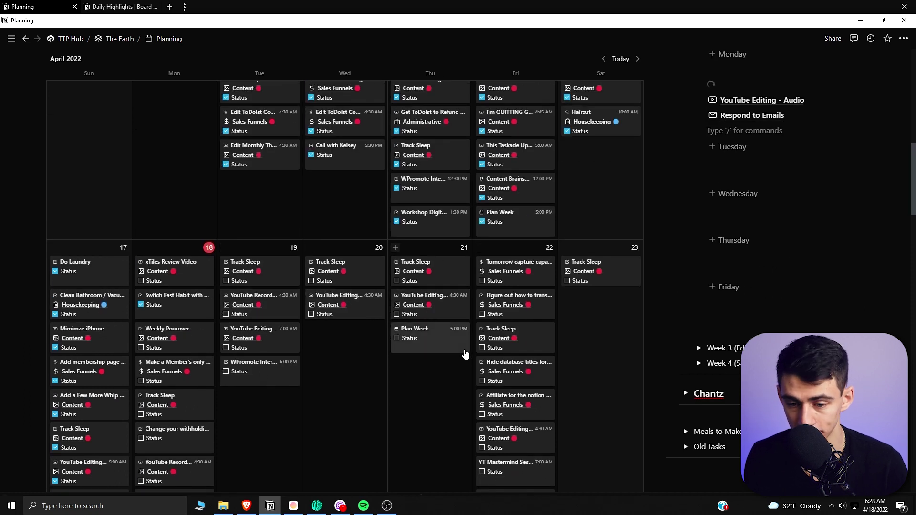
{"action": "scroll", "coordinate": [466, 352], "scroll_direction": "down", "scroll_amount": 1}
{"action": "scroll", "coordinate": [507, 328], "scroll_direction": "down", "scroll_amount": 2}
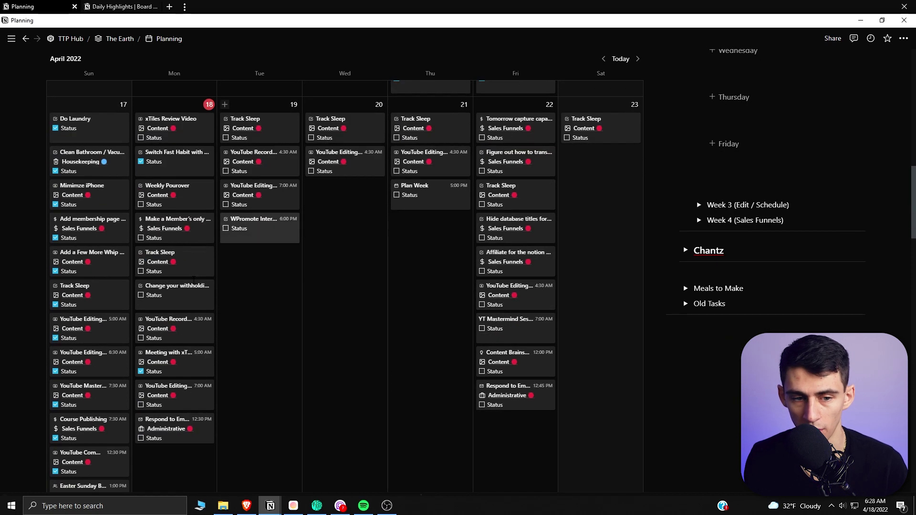
{"action": "scroll", "coordinate": [492, 305], "scroll_direction": "up", "scroll_amount": 6}
{"action": "scroll", "coordinate": [493, 304], "scroll_direction": "down", "scroll_amount": 8}
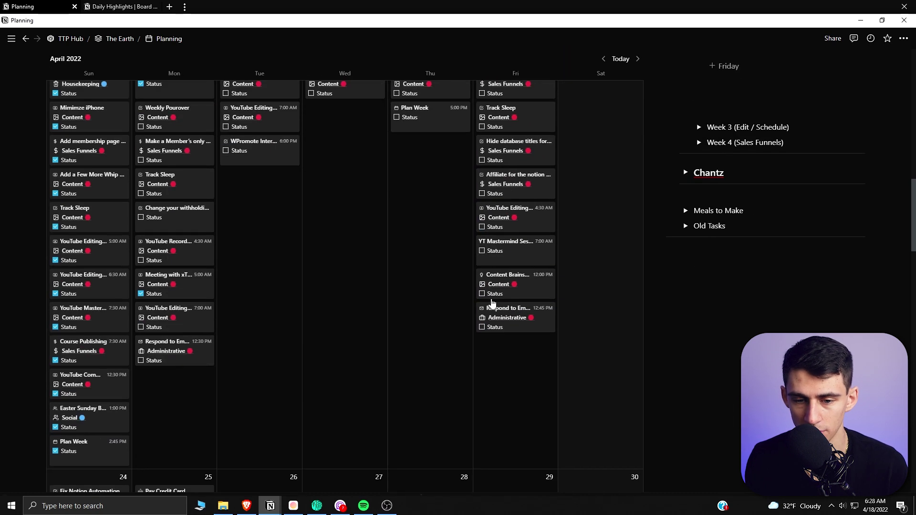
{"action": "scroll", "coordinate": [492, 304], "scroll_direction": "up", "scroll_amount": 4}
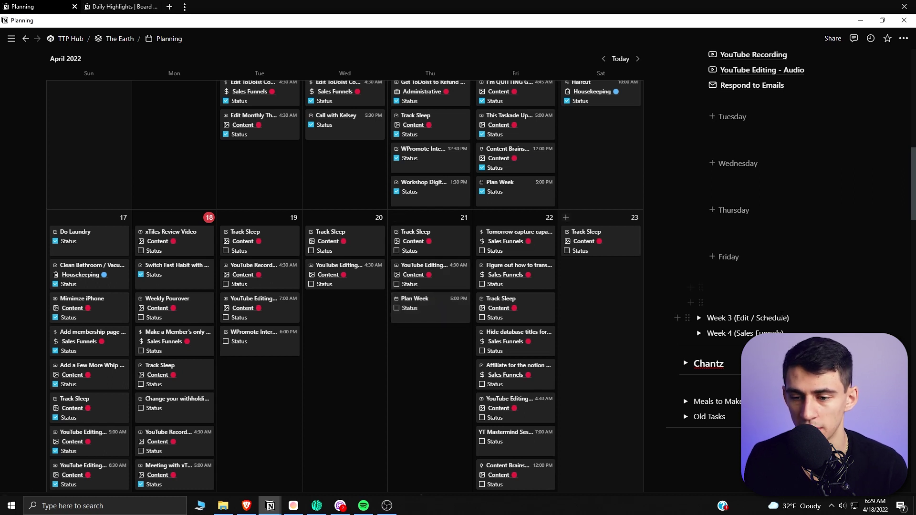
{"action": "left_click", "coordinate": [700, 318]}
{"action": "key", "text": "Up"}
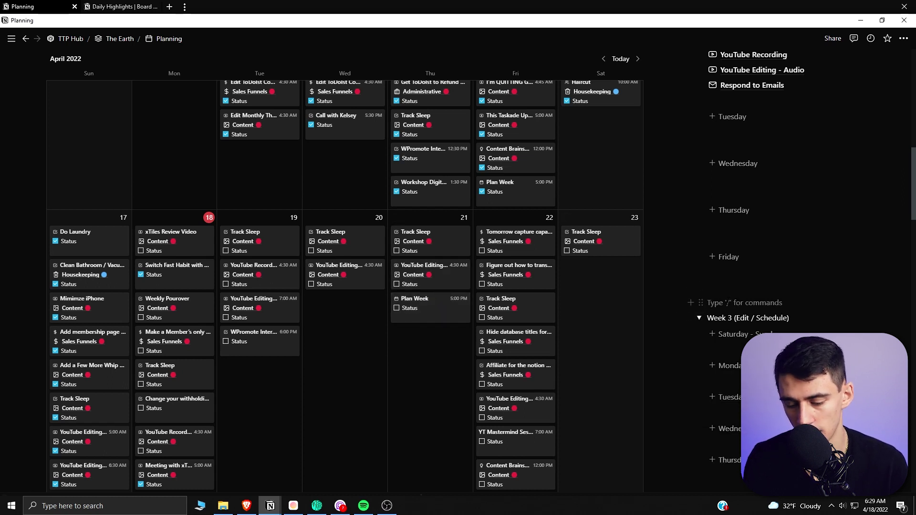
{"action": "left_click", "coordinate": [700, 318]}
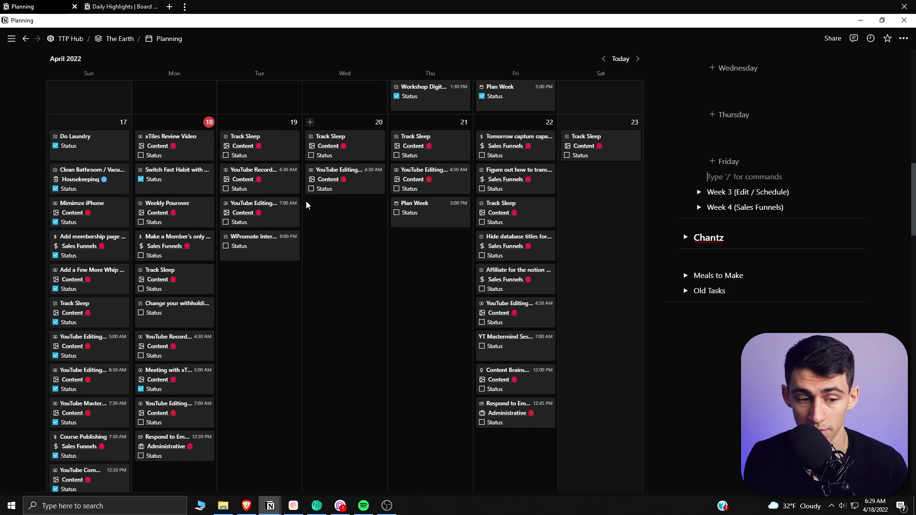
{"action": "scroll", "coordinate": [268, 215], "scroll_direction": "up", "scroll_amount": 1}
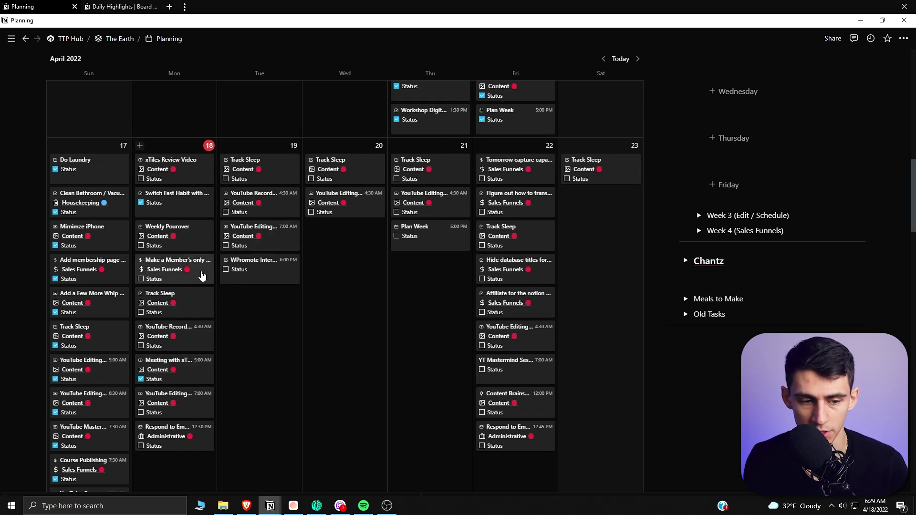
{"action": "scroll", "coordinate": [202, 276], "scroll_direction": "up", "scroll_amount": 10}
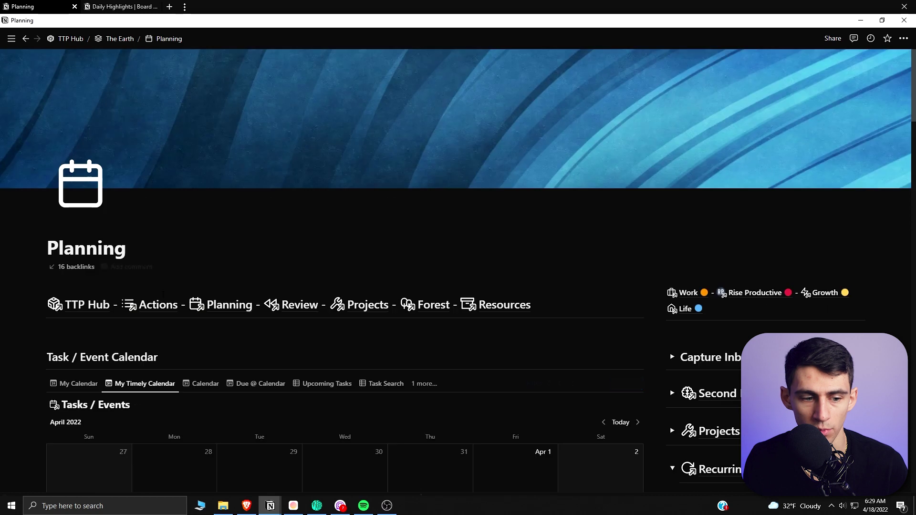
On the Actions page, check the My Day's Tasks sorts, then open YouTube Recording
{"action": "left_click", "coordinate": [153, 307]}
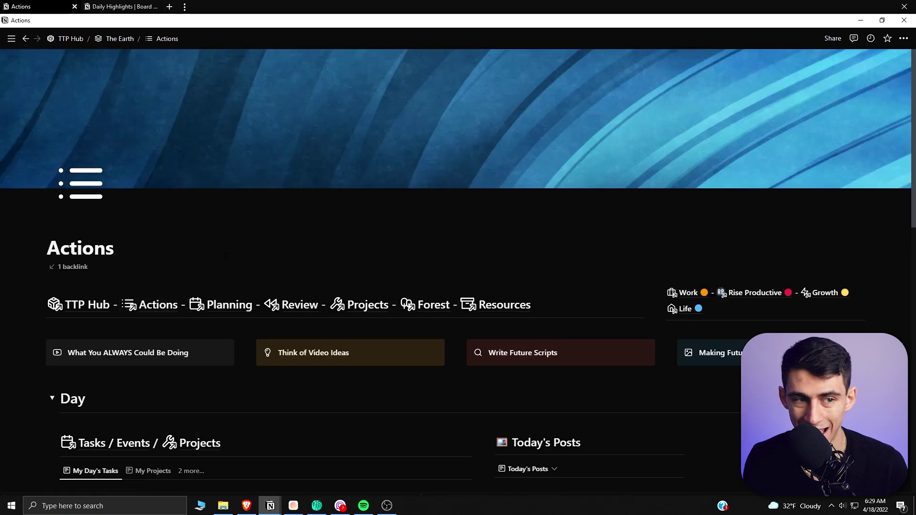
{"action": "scroll", "coordinate": [227, 272], "scroll_direction": "down", "scroll_amount": 5}
{"action": "scroll", "coordinate": [244, 272], "scroll_direction": "up", "scroll_amount": 1}
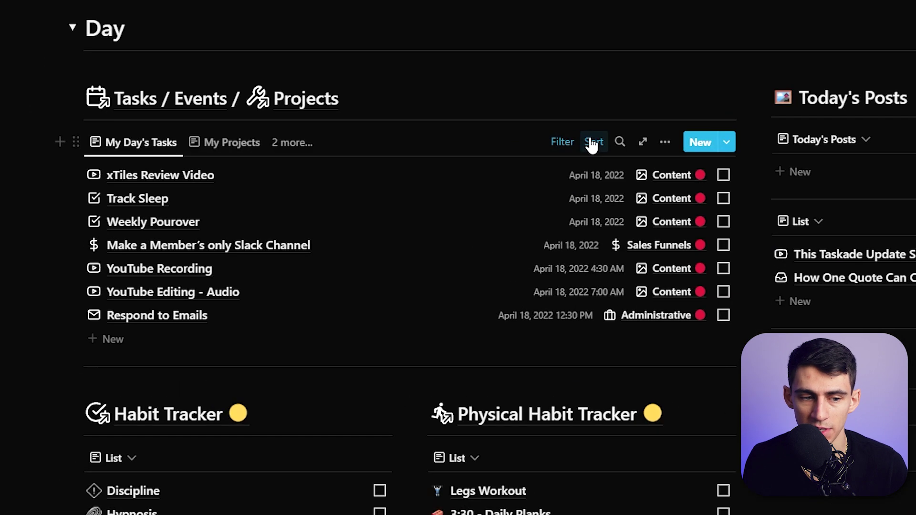
{"action": "left_click", "coordinate": [381, 185]}
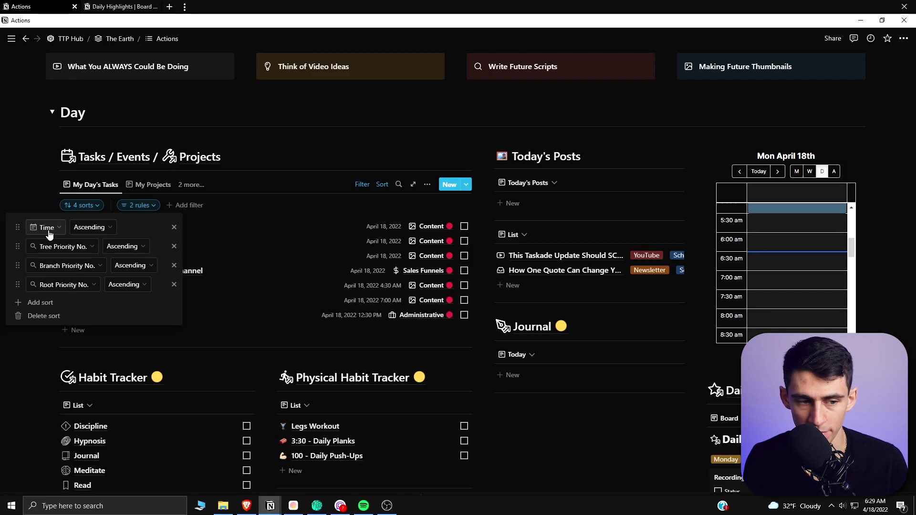
{"action": "left_click", "coordinate": [243, 201]}
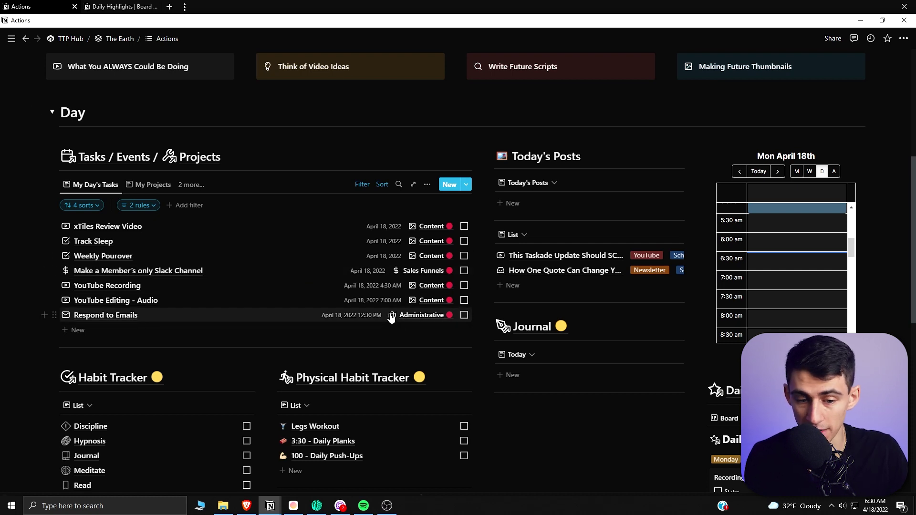
{"action": "left_click", "coordinate": [382, 291]}
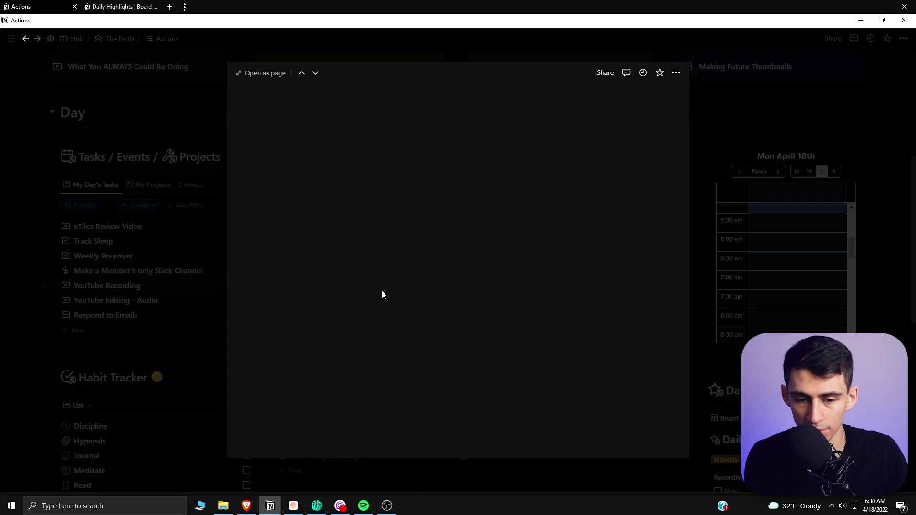
Remove the times from YouTube Recording, YouTube Editing - Audio and Respond to Emails (12:30 PM)
{"action": "left_click", "coordinate": [420, 252]}
{"action": "left_click", "coordinate": [477, 419]}
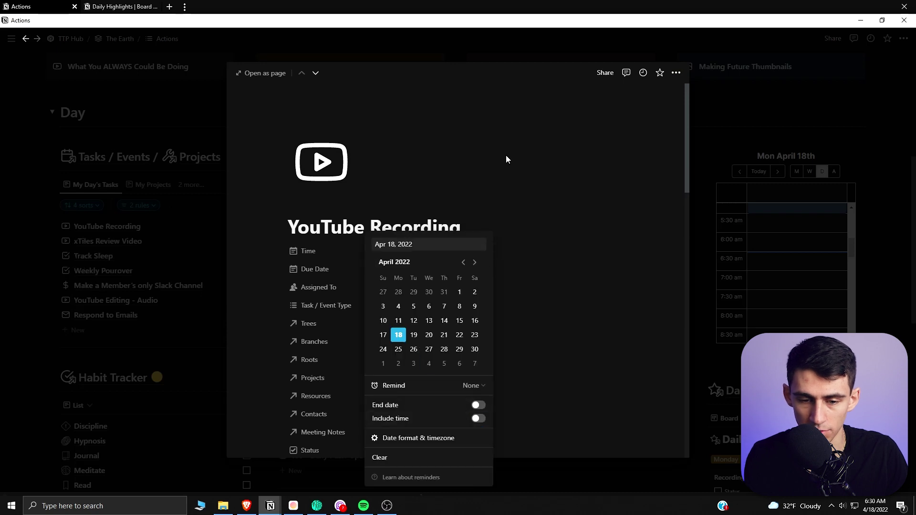
{"action": "key", "text": "Escape"}
{"action": "key", "text": "Escape"}
{"action": "left_click", "coordinate": [319, 302]}
{"action": "left_click", "coordinate": [433, 252]}
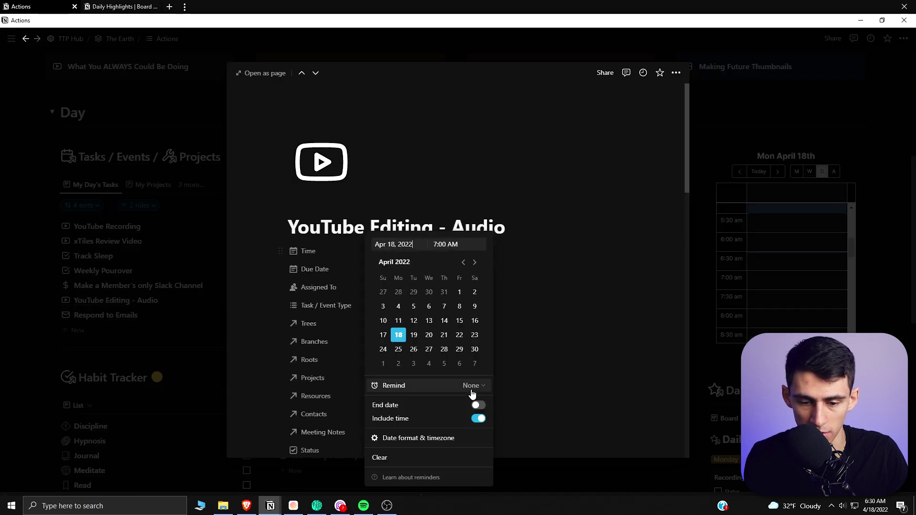
{"action": "left_click", "coordinate": [478, 419]}
{"action": "key", "text": "Escape"}
{"action": "key", "text": "Escape"}
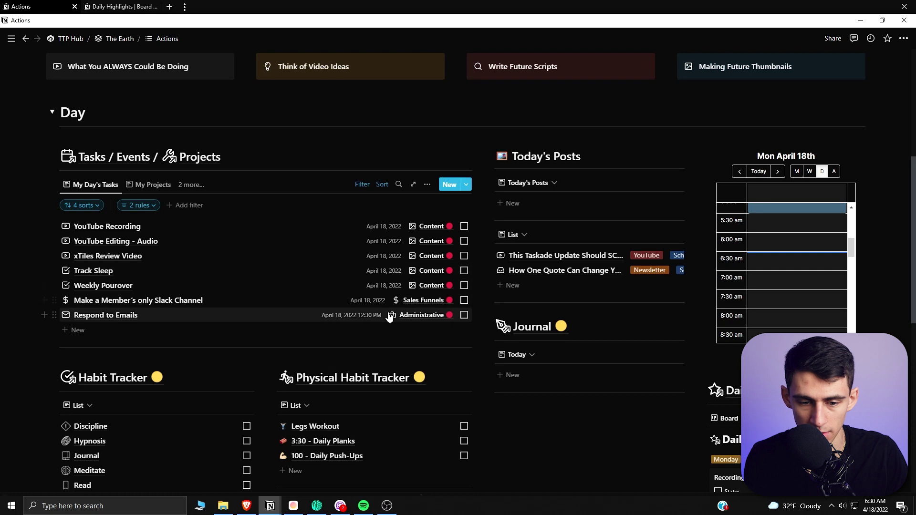
{"action": "left_click", "coordinate": [390, 315]}
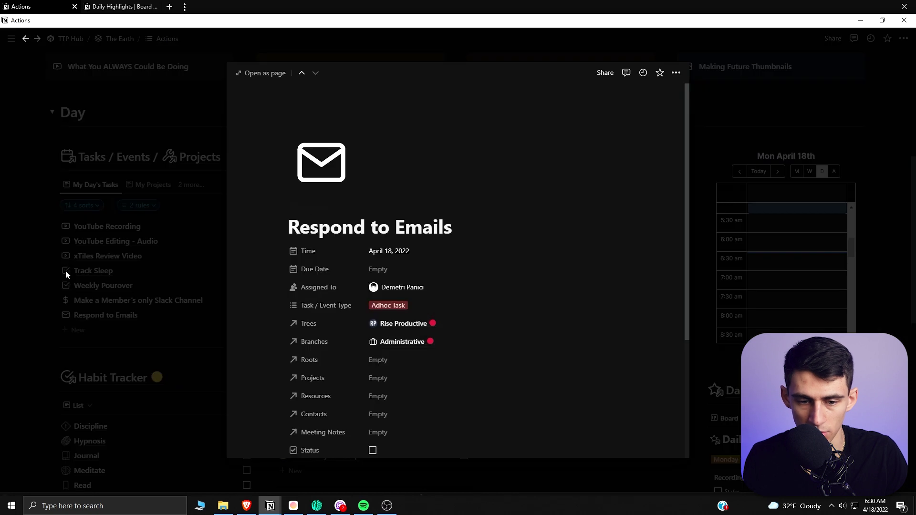
{"action": "left_click", "coordinate": [65, 271]}
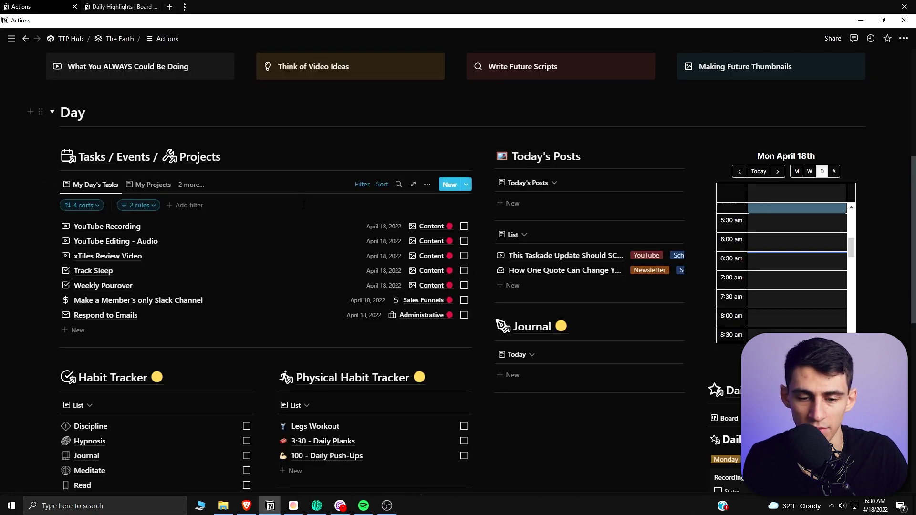
Check the YouTube Recording task's Roots relation, then open Weekly Pourover
{"action": "left_click", "coordinate": [160, 226]}
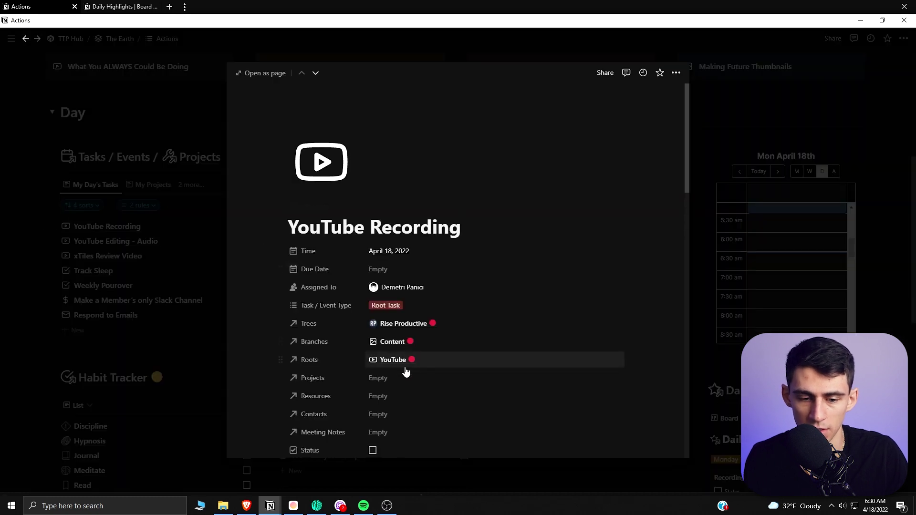
{"action": "left_click", "coordinate": [403, 368]}
{"action": "key", "text": "Escape"}
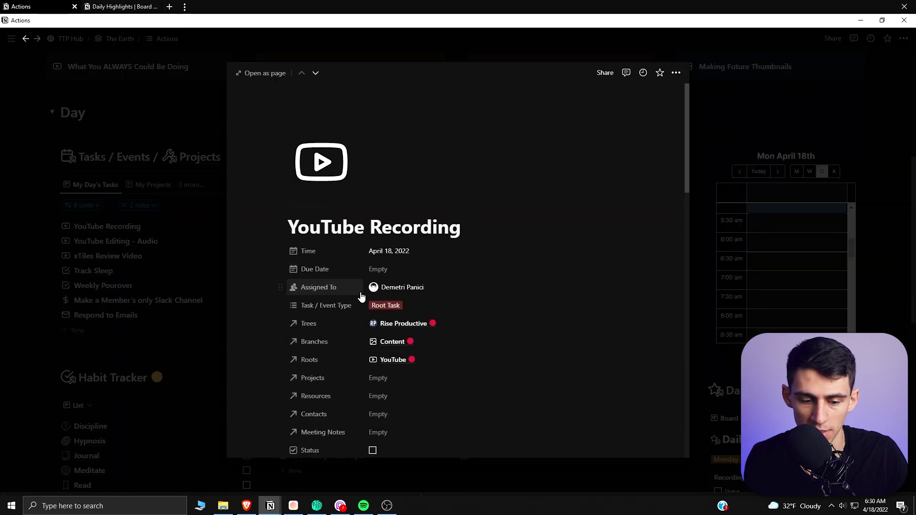
{"action": "scroll", "coordinate": [358, 296], "scroll_direction": "down", "scroll_amount": 3}
{"action": "left_click", "coordinate": [167, 287]}
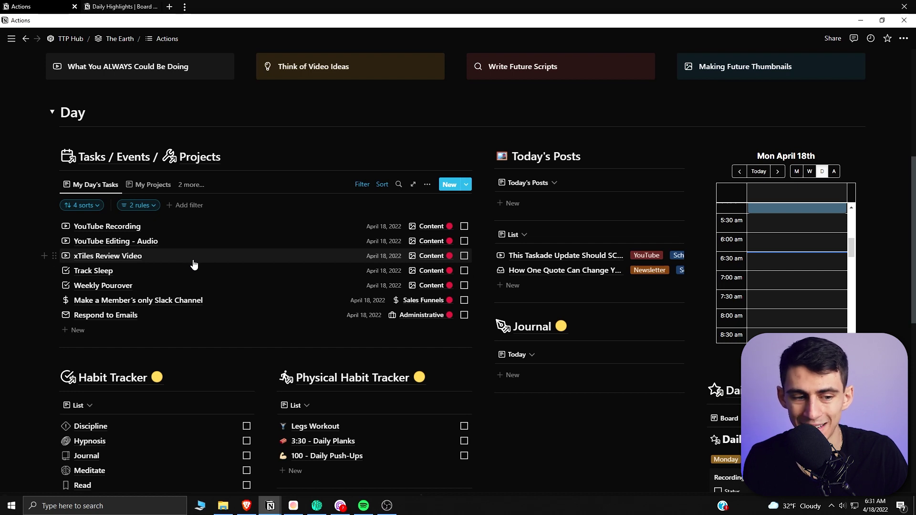
{"action": "left_click", "coordinate": [156, 285]}
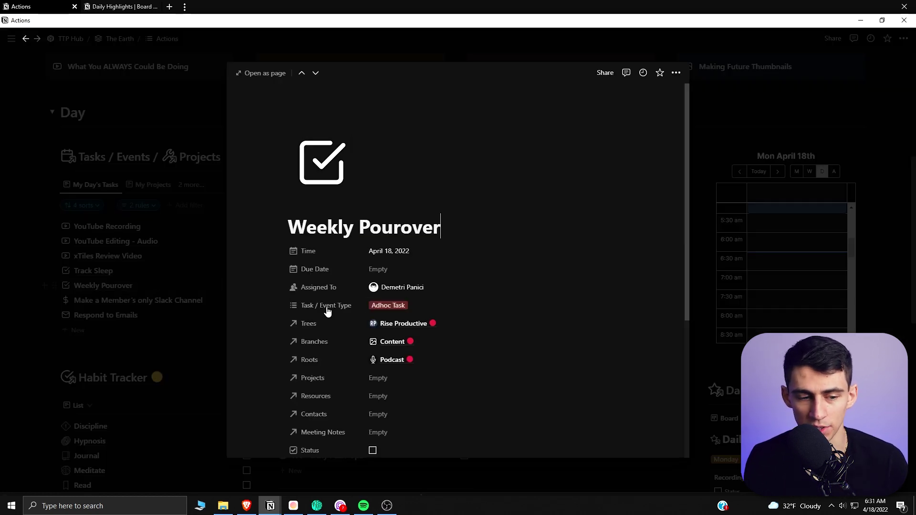
Schedule Weekly Pourover at 8:00 AM and YouTube Recording at 4:30 AM
{"action": "left_click", "coordinate": [437, 253]}
{"action": "left_click", "coordinate": [475, 418]}
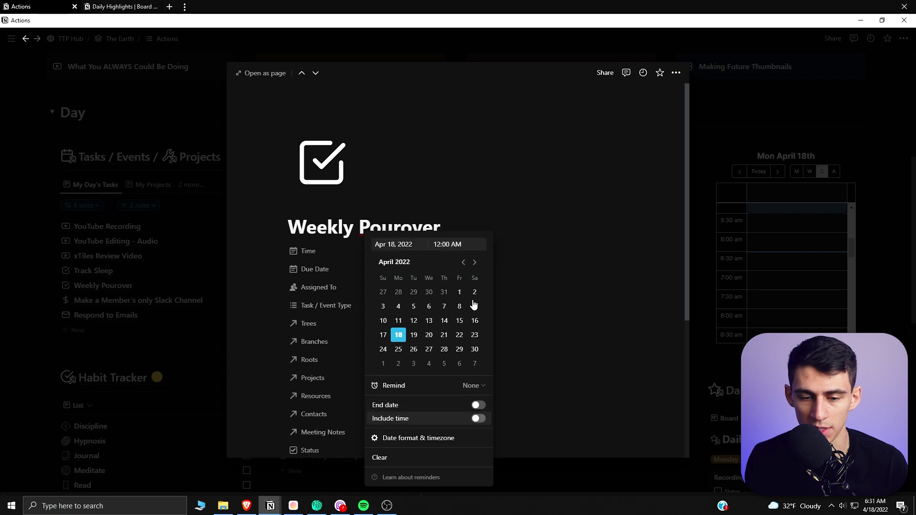
{"action": "left_click", "coordinate": [446, 245]}
{"action": "type", "text": "8:00 AM"}
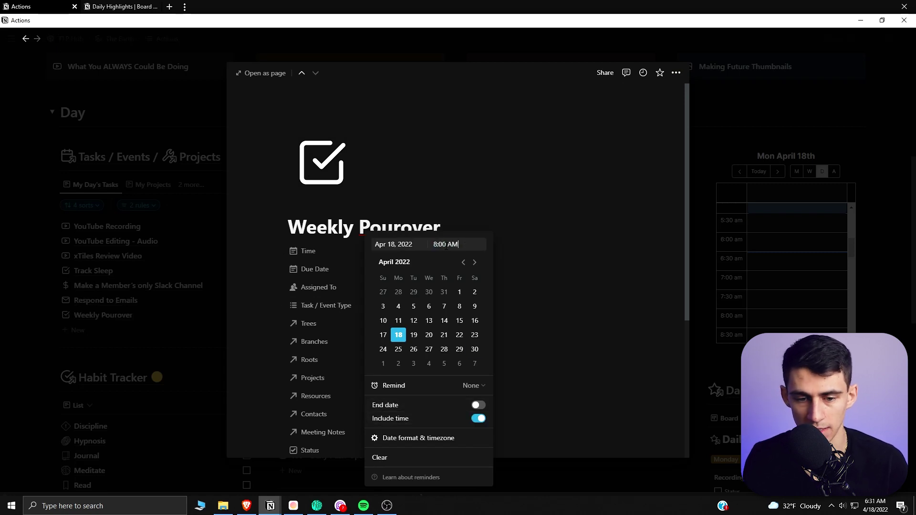
{"action": "key", "text": "Return"}
{"action": "left_click", "coordinate": [127, 253]}
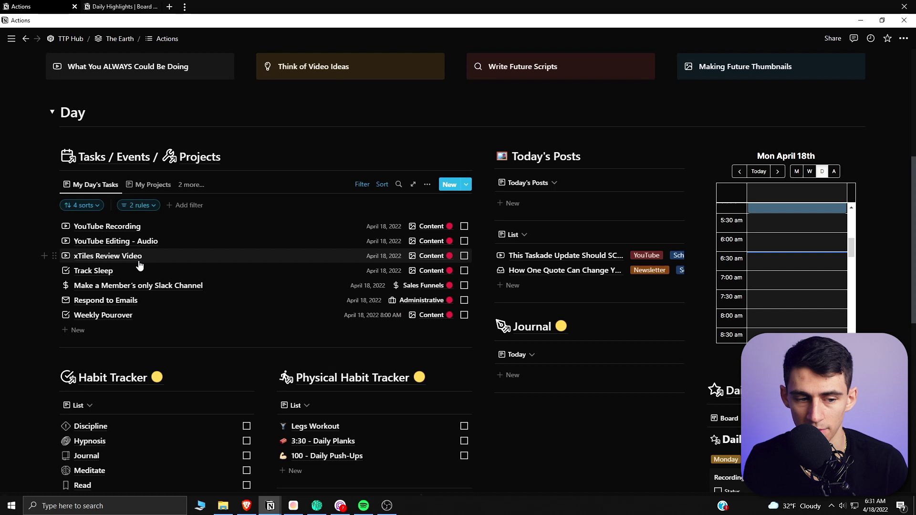
{"action": "left_click", "coordinate": [107, 226]}
{"action": "left_click", "coordinate": [447, 251]}
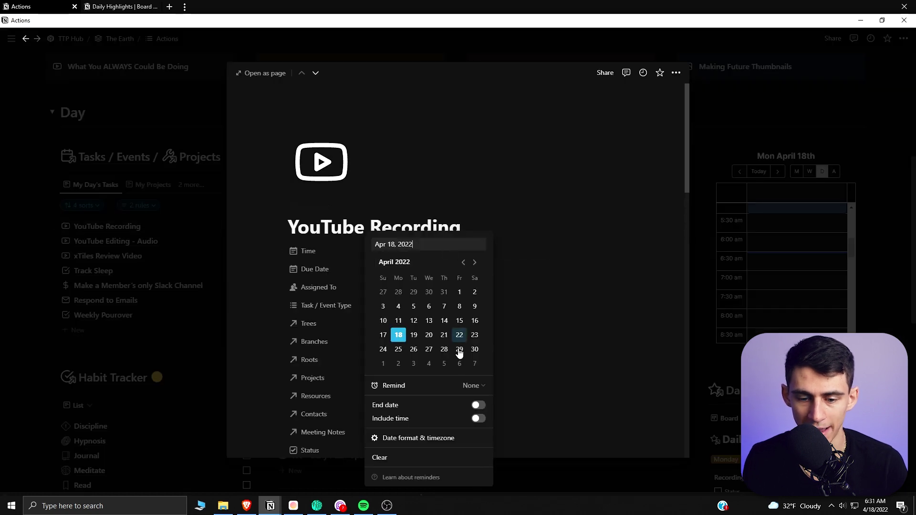
{"action": "left_click", "coordinate": [477, 420]}
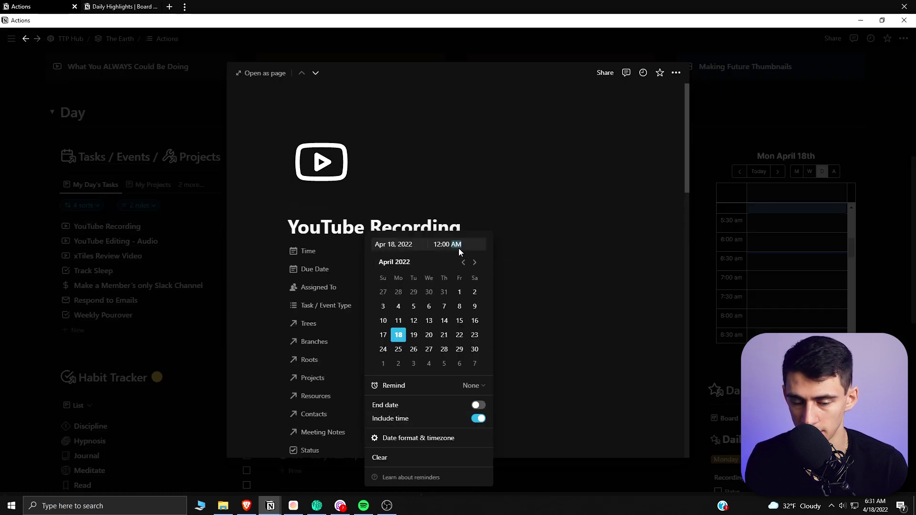
{"action": "left_click", "coordinate": [133, 271]}
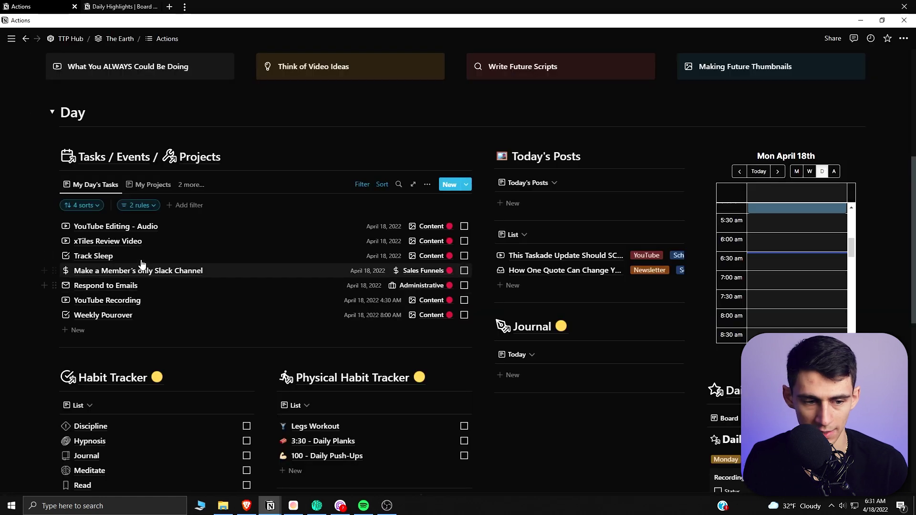
Set the YouTube Editing - Audio task's time to 7:00 AM
{"action": "left_click", "coordinate": [141, 228]}
{"action": "left_click", "coordinate": [460, 251]}
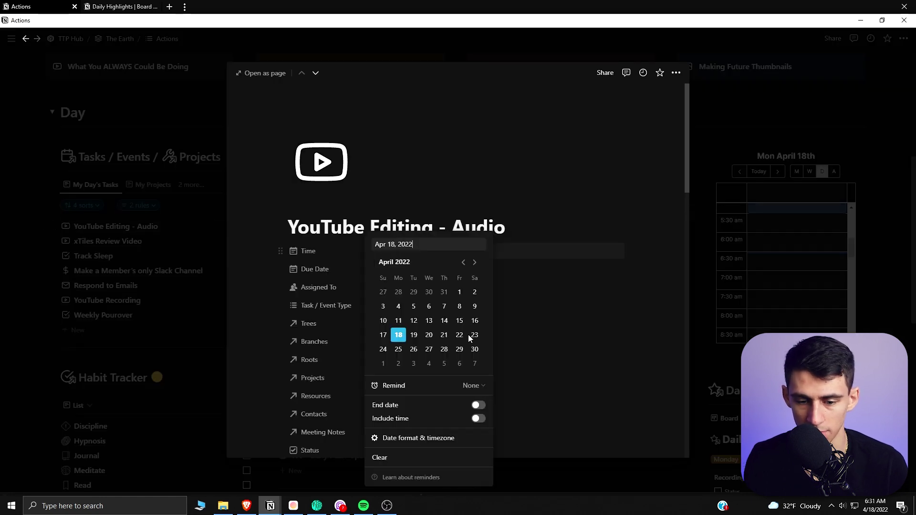
{"action": "left_click", "coordinate": [478, 419]}
{"action": "left_click", "coordinate": [463, 244]}
{"action": "type", "text": "7:00 AM"}
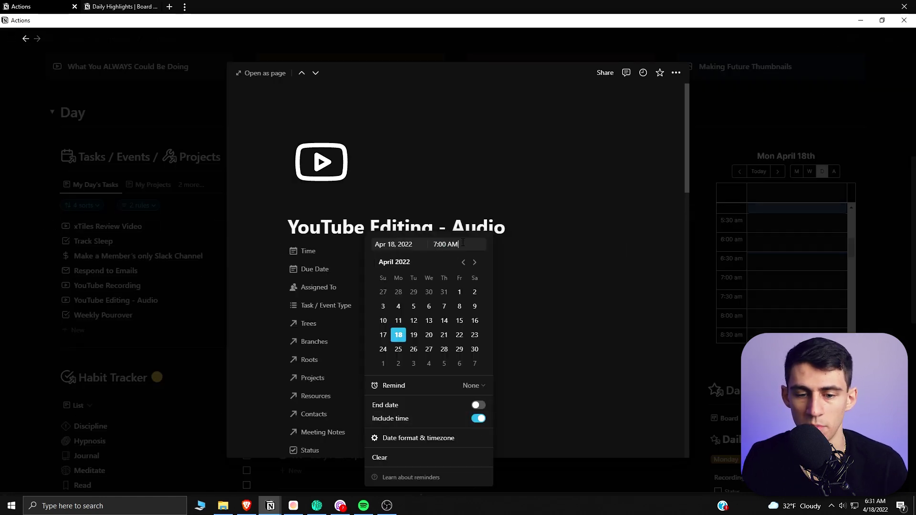
{"action": "key", "text": "Return"}
{"action": "left_click", "coordinate": [179, 236]}
Move the xTiles Review Video task's date to April 19
{"action": "left_click", "coordinate": [322, 231]}
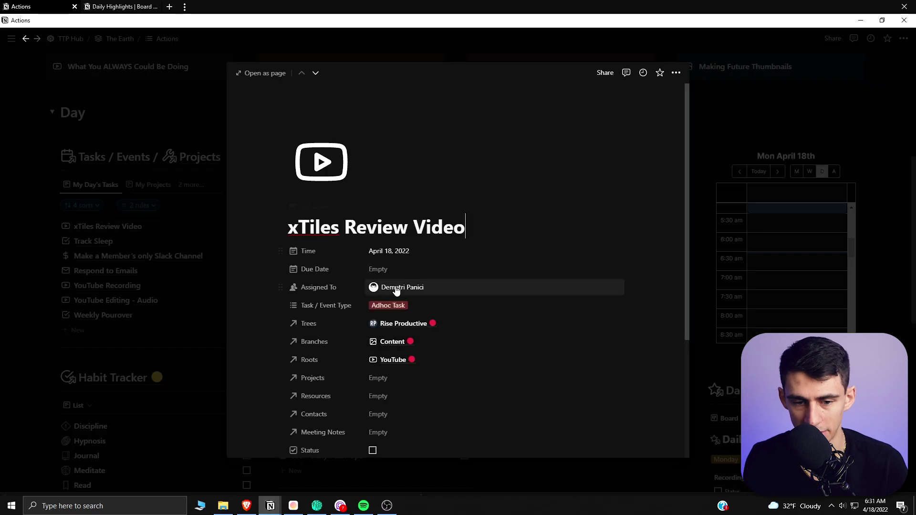
{"action": "left_click", "coordinate": [421, 252]}
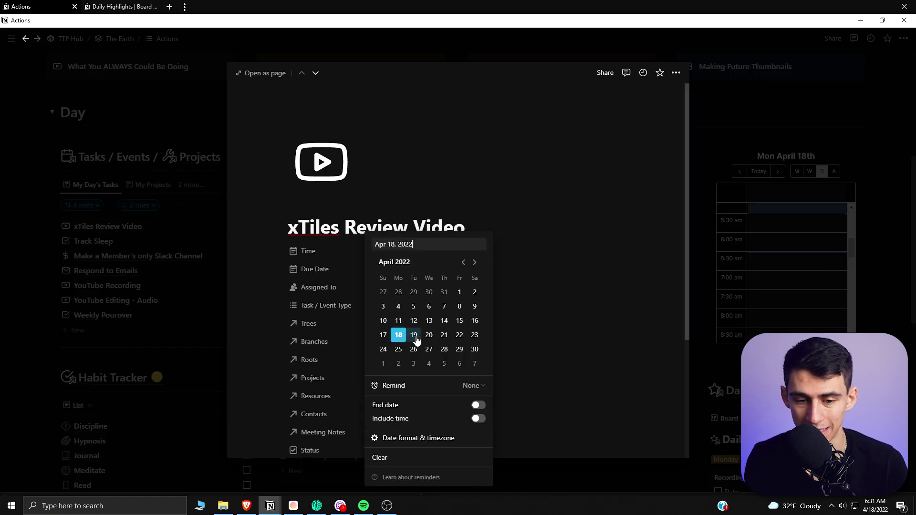
{"action": "left_click", "coordinate": [414, 335]}
{"action": "left_click", "coordinate": [411, 206]}
{"action": "left_click", "coordinate": [180, 269]}
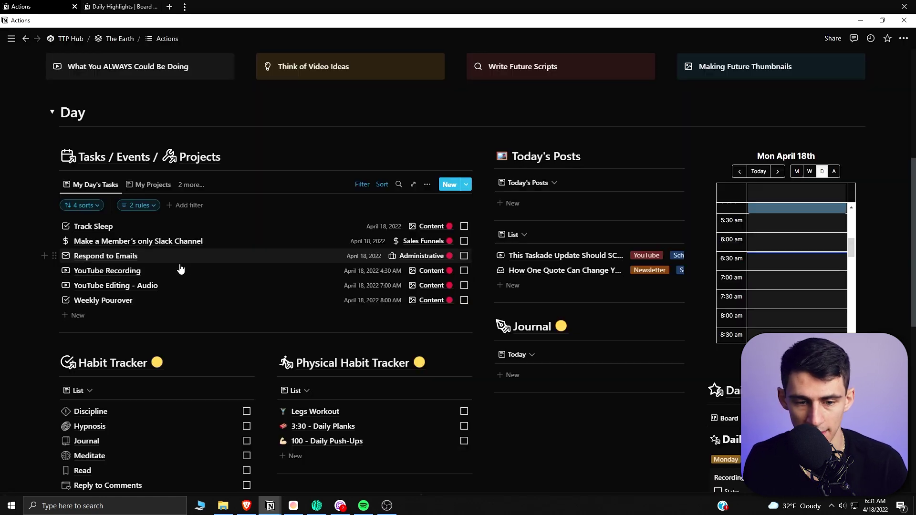
{"action": "left_click", "coordinate": [112, 227]}
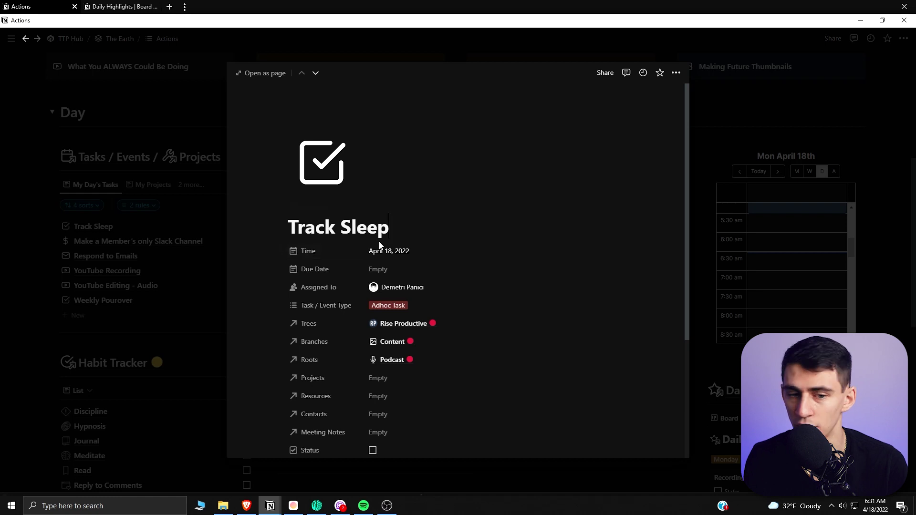
{"action": "left_click", "coordinate": [129, 308]}
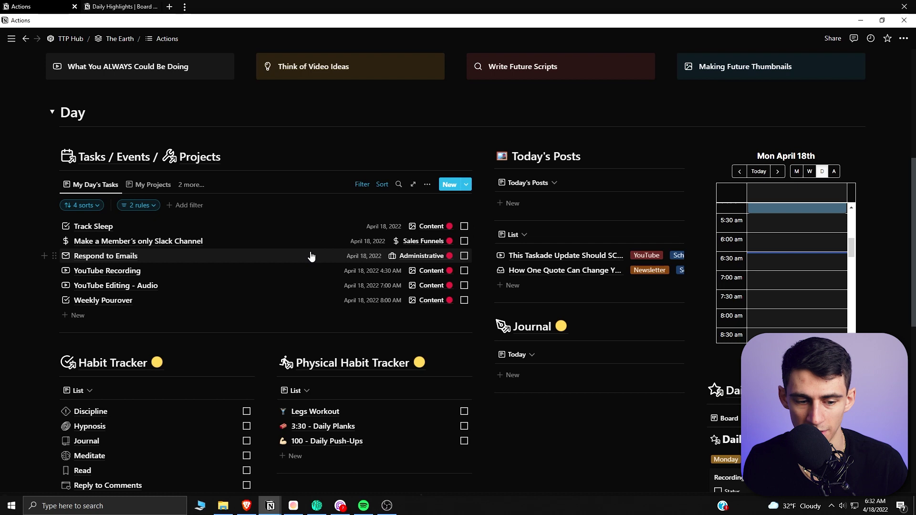
{"action": "scroll", "coordinate": [311, 257], "scroll_direction": "down", "scroll_amount": 15}
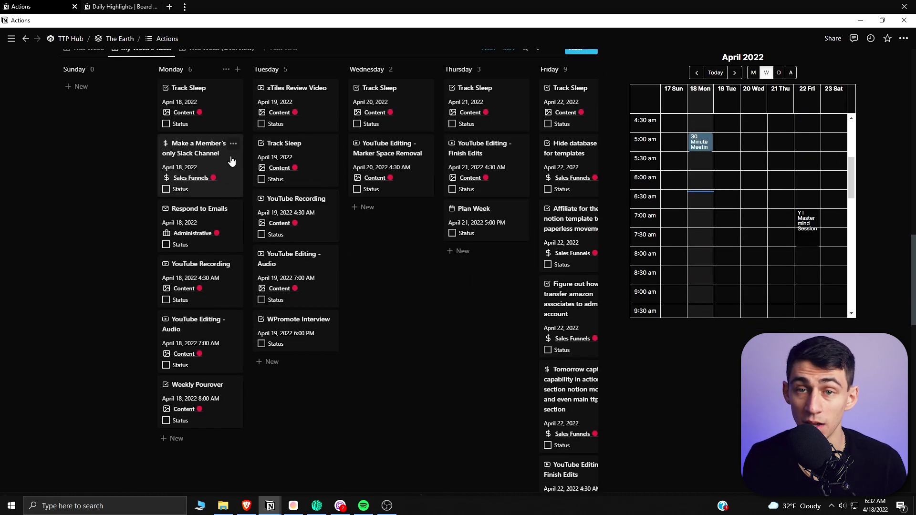
Scroll the Actions page to the This Week's Tasks board and Google Calendar embed
{"action": "scroll", "coordinate": [233, 162], "scroll_direction": "up", "scroll_amount": 1}
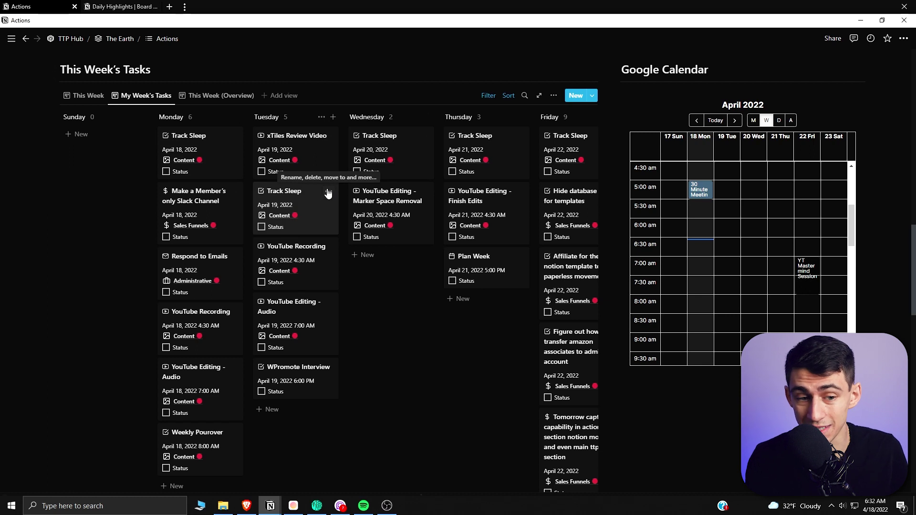
{"action": "scroll", "coordinate": [279, 208], "scroll_direction": "down", "scroll_amount": 2}
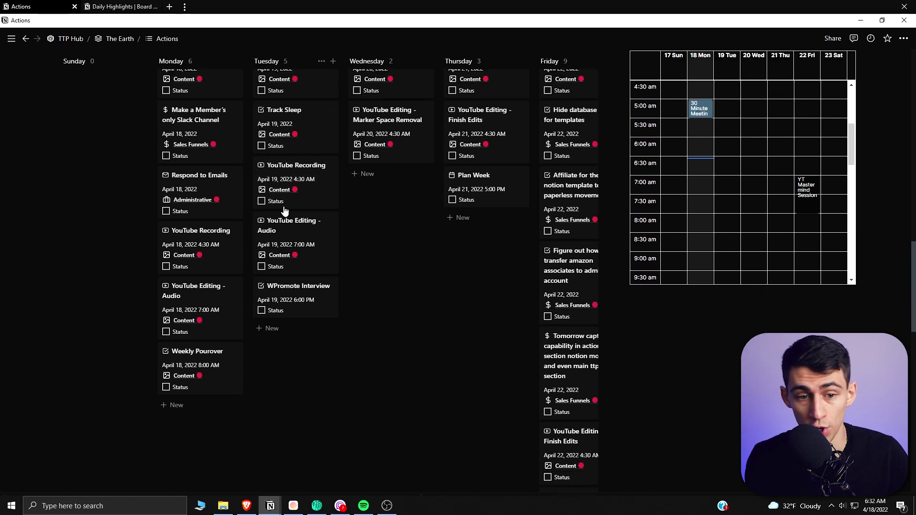
{"action": "scroll", "coordinate": [284, 210], "scroll_direction": "up", "scroll_amount": 2}
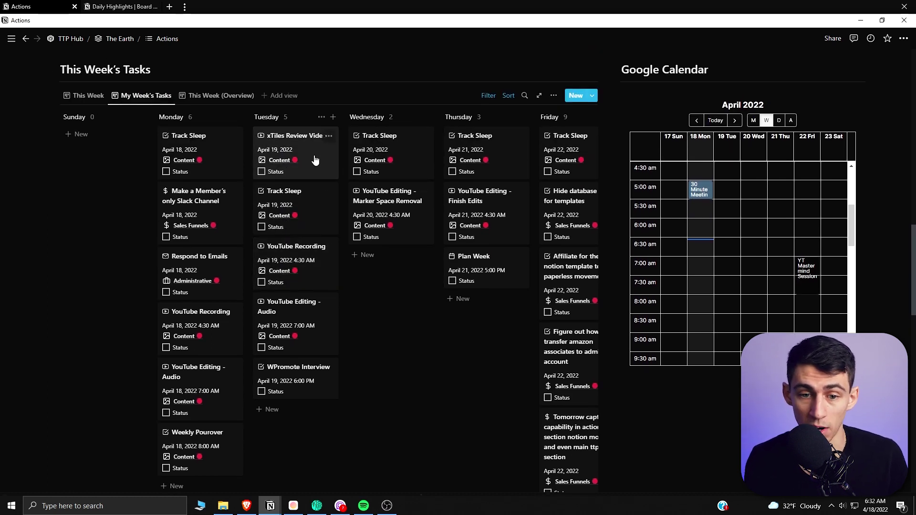